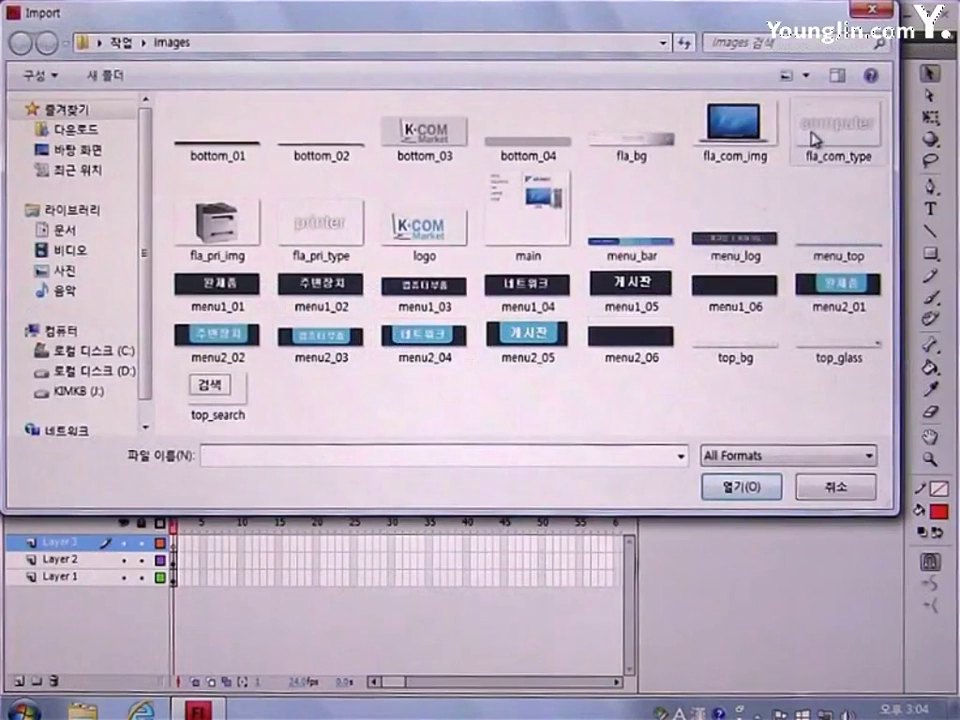
Step: Import the fla_com_type image onto the stage in Layer 3
click(811, 136)
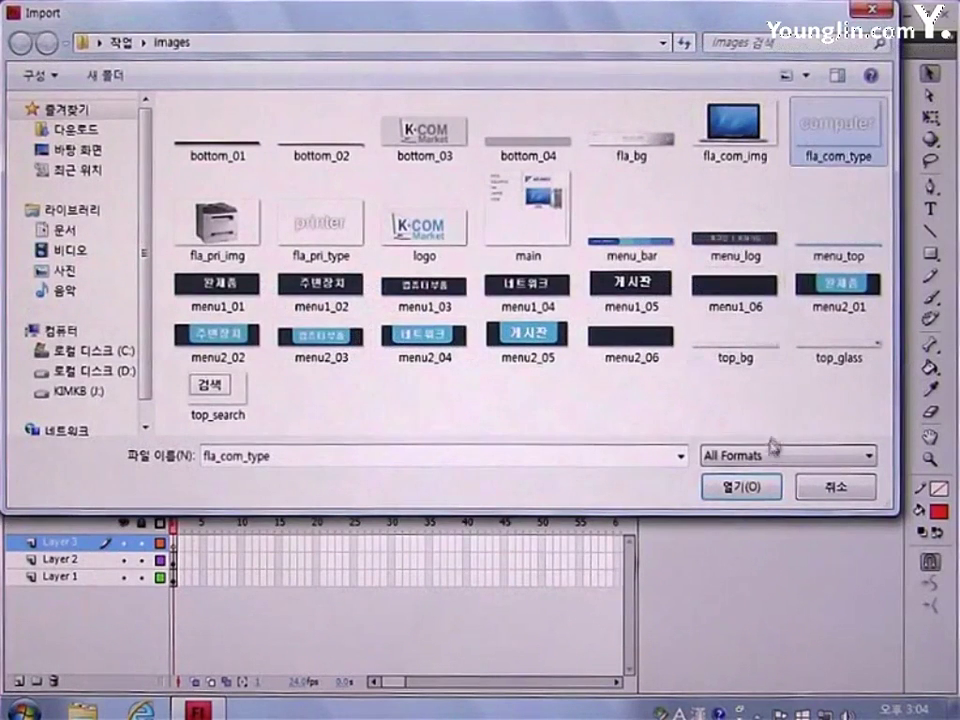
click(760, 488)
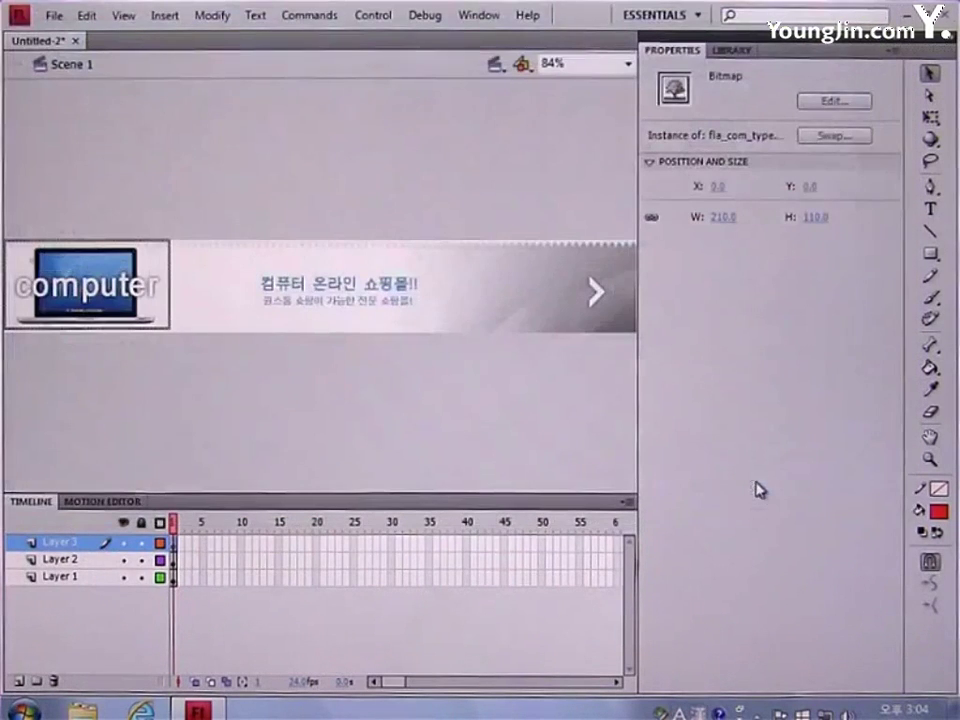
Step: Add a new layer above Layer 3 and import the fla_pri_img image onto the stage in it
click(18, 682)
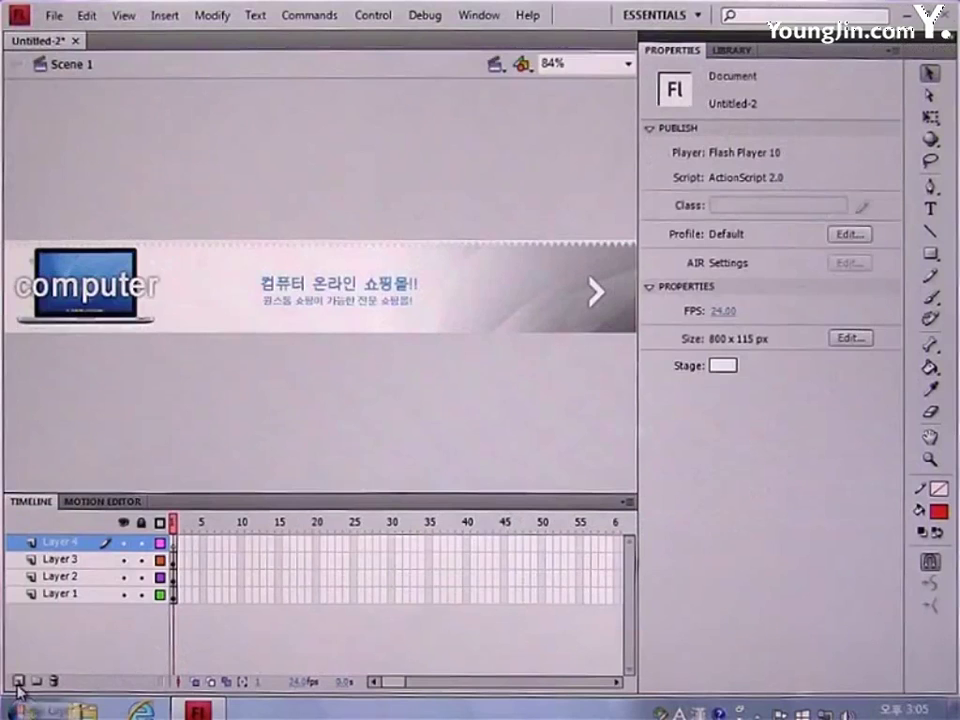
click(54, 16)
mouse_move(100, 328)
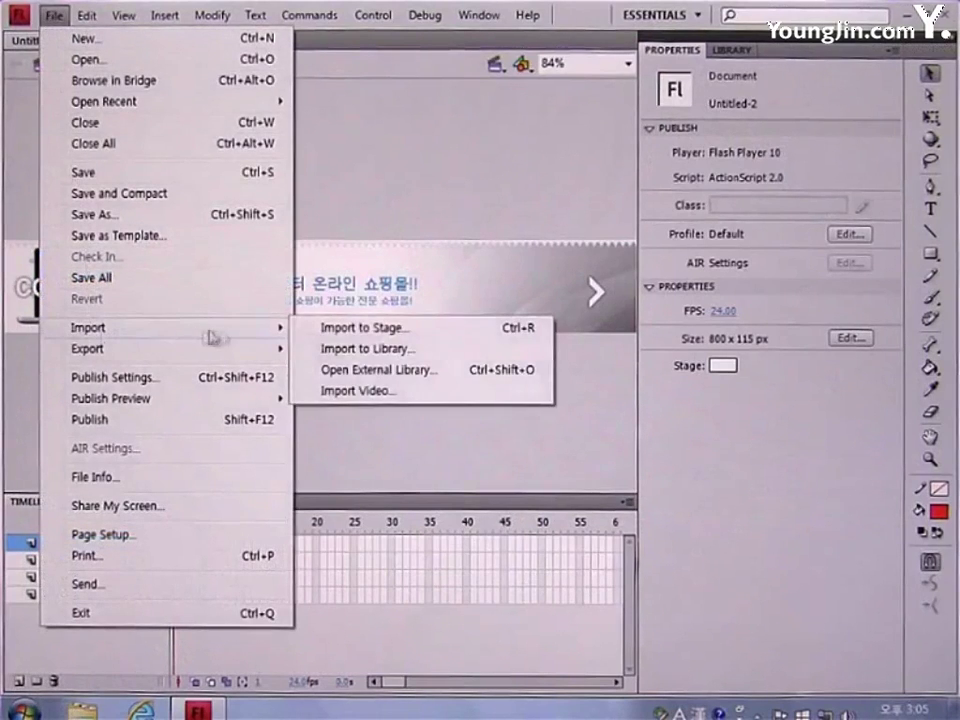
click(330, 330)
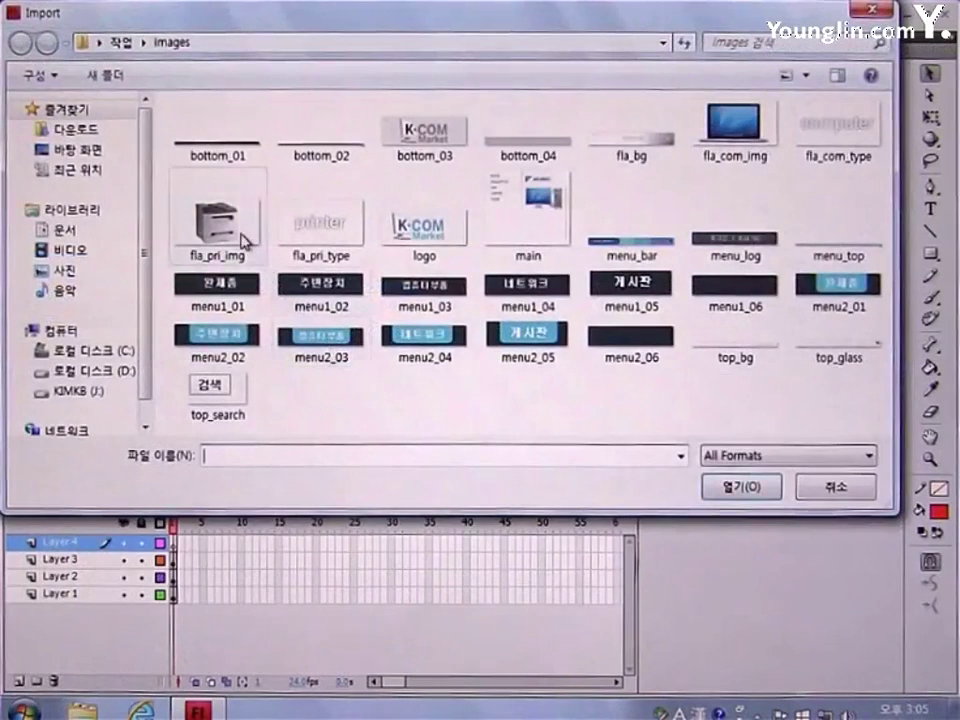
click(243, 240)
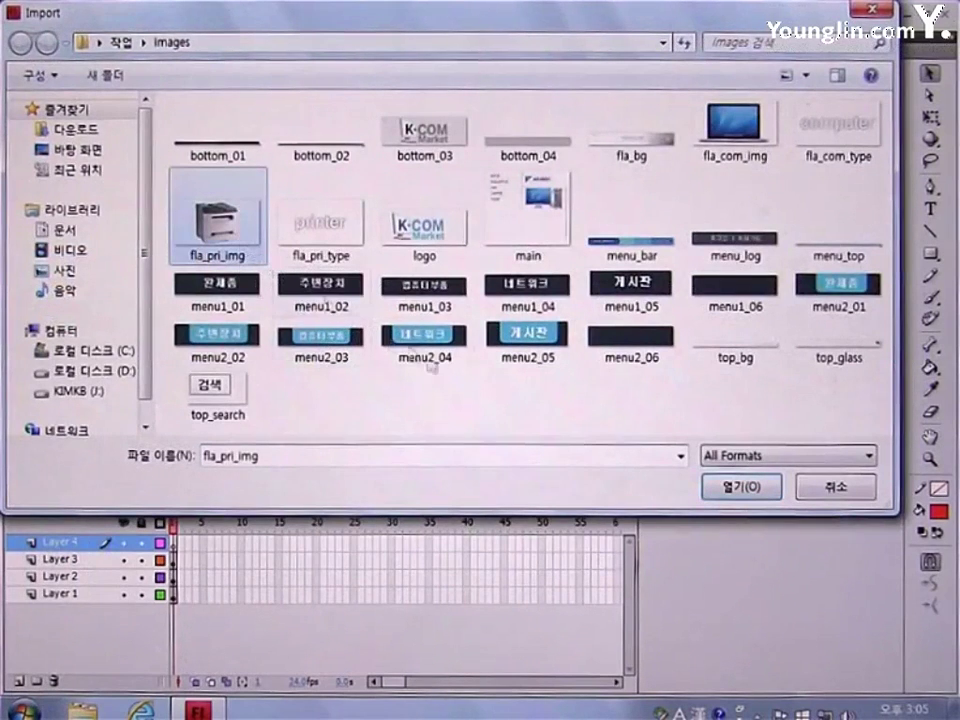
click(727, 489)
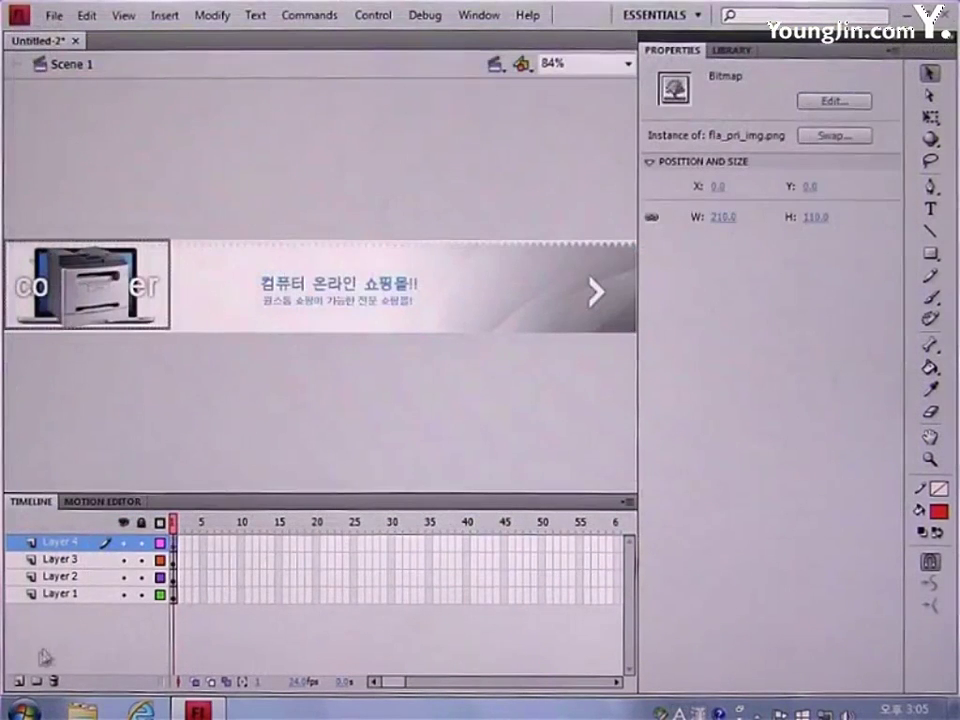
Step: Add another new layer above the printer image and import the fla_pri_type image onto the stage in it
click(18, 681)
click(52, 15)
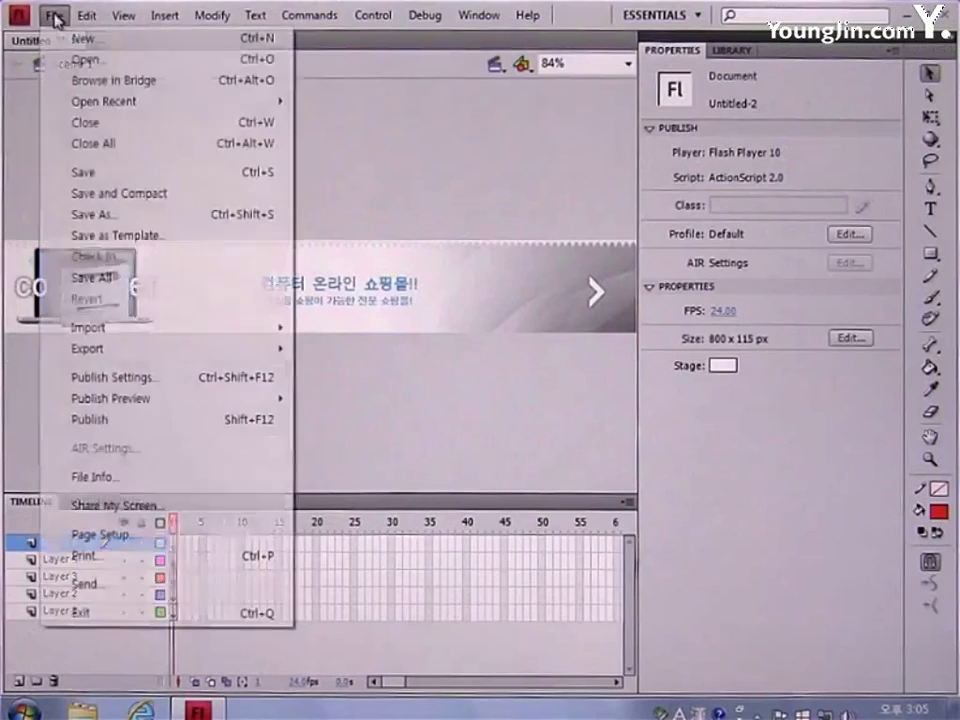
mouse_move(100, 328)
click(352, 327)
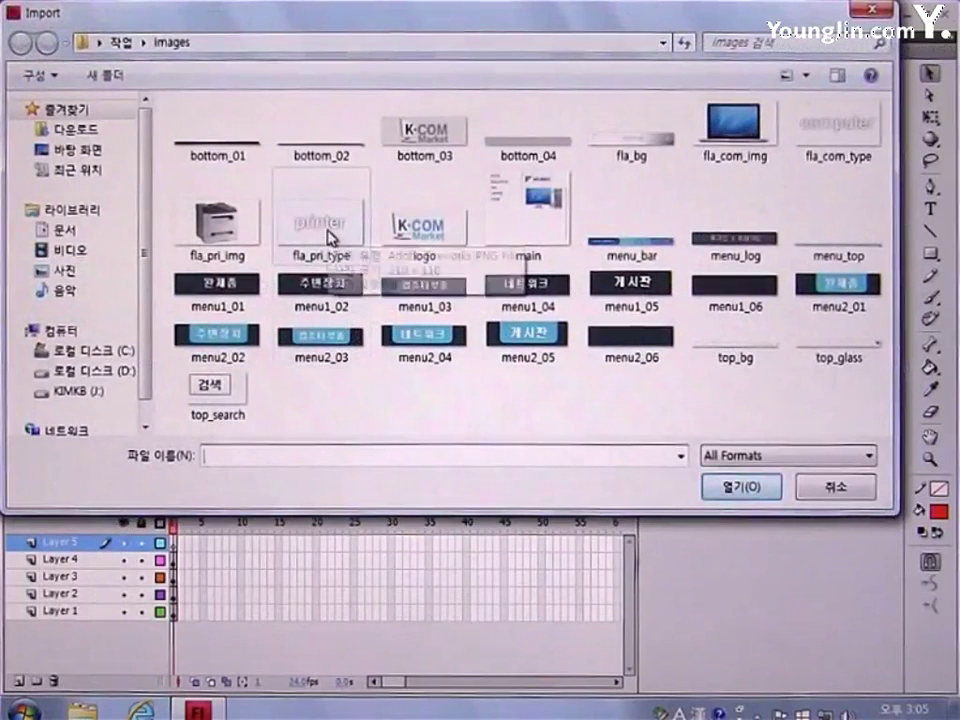
click(330, 237)
click(729, 487)
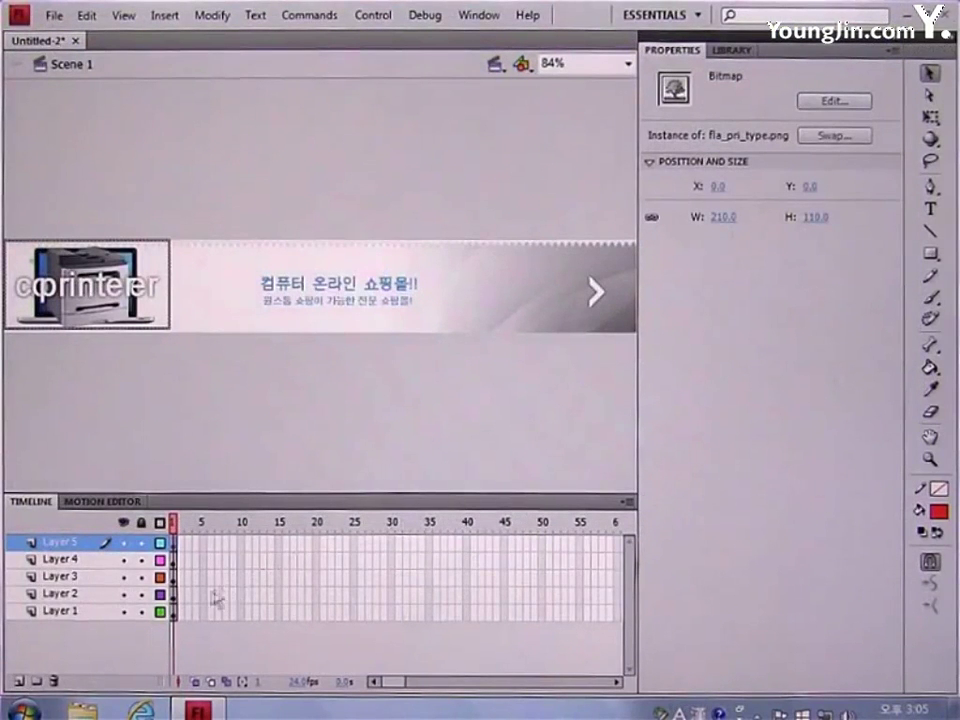
Step: Convert the laptop image in frame 1 of Layer 2 to a Graphic symbol named com_img
click(173, 598)
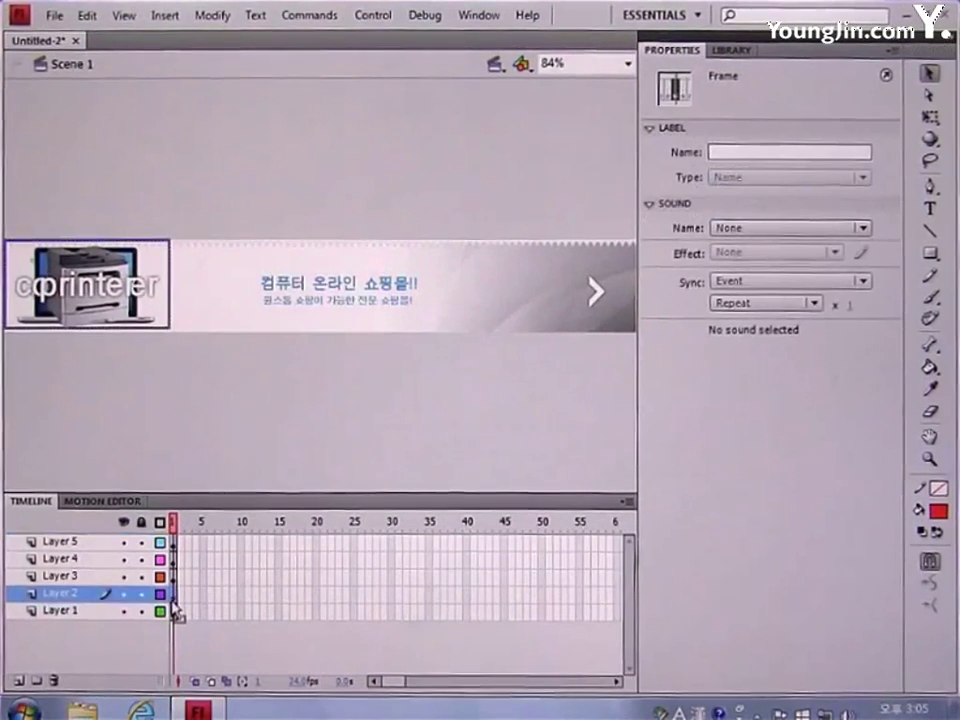
key(F8)
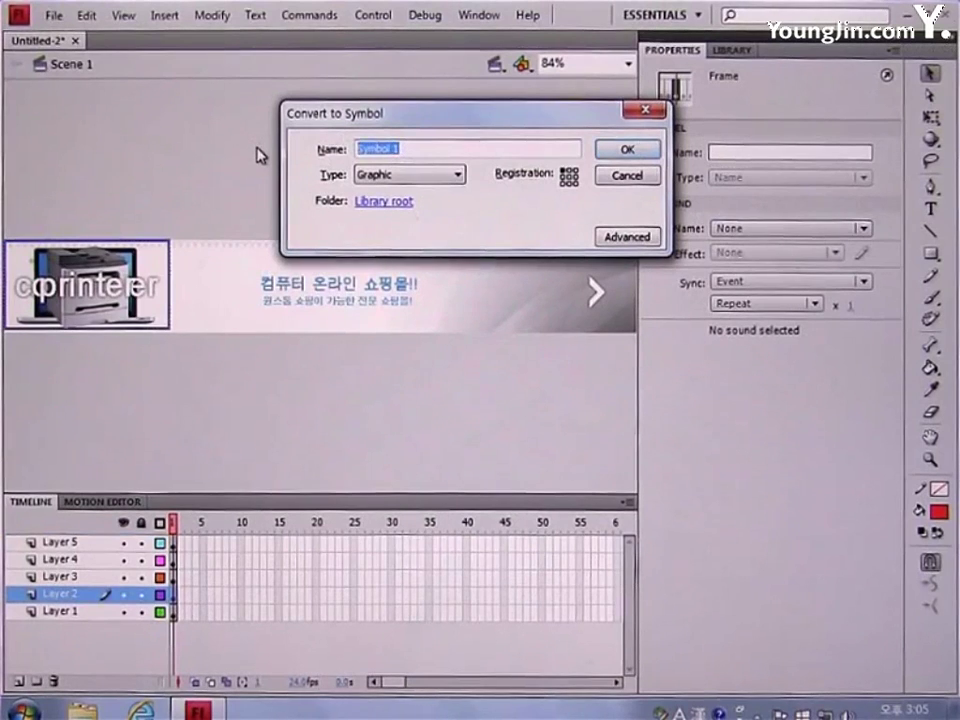
text(com_)
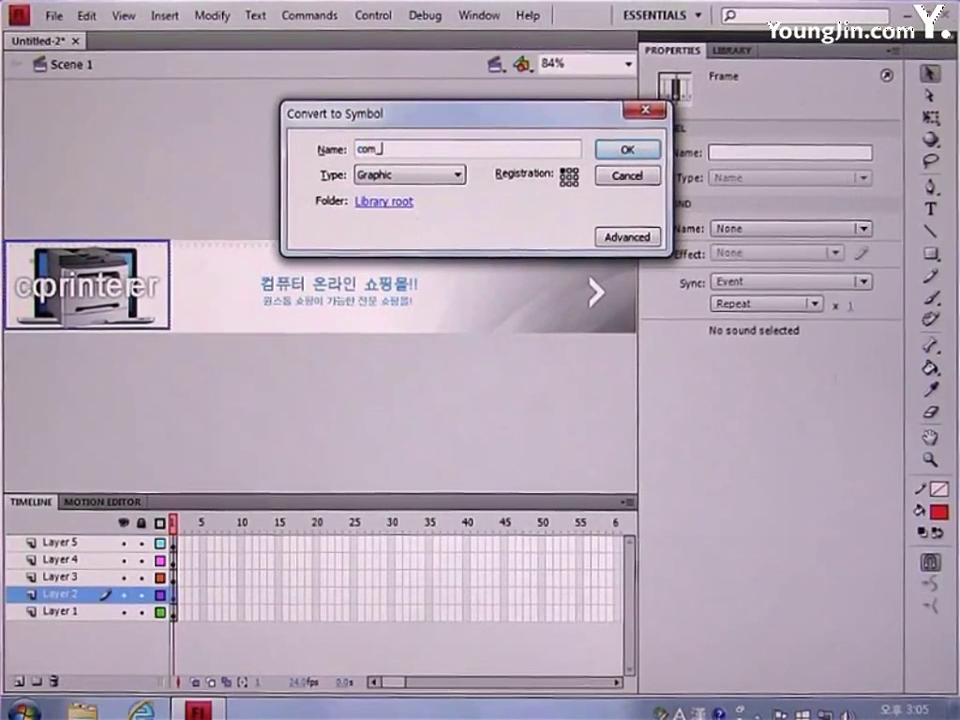
text(img)
click(378, 175)
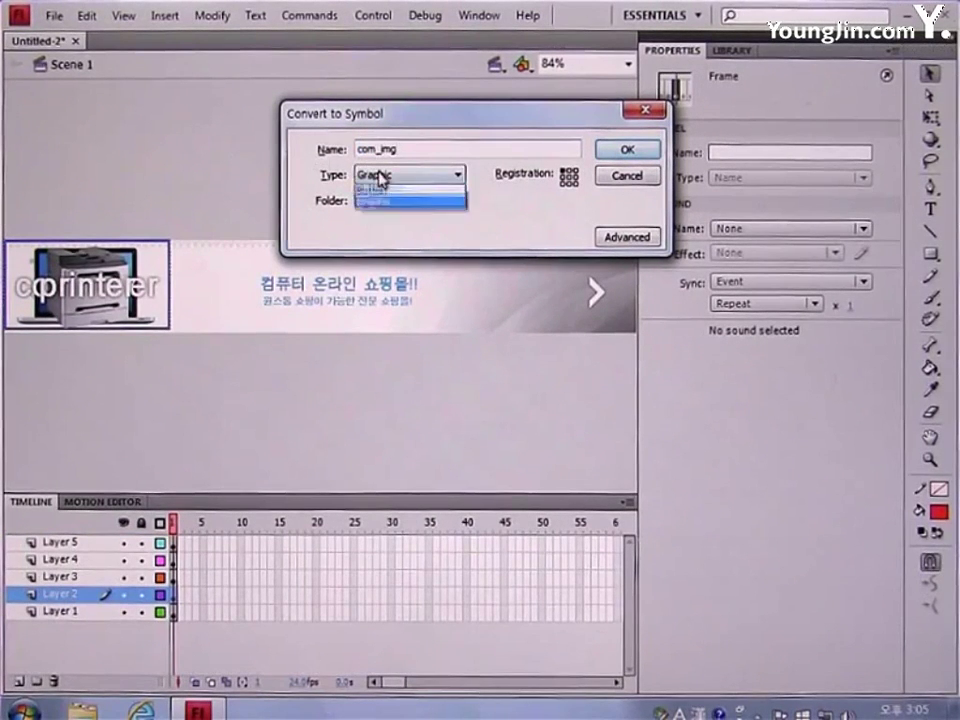
click(390, 216)
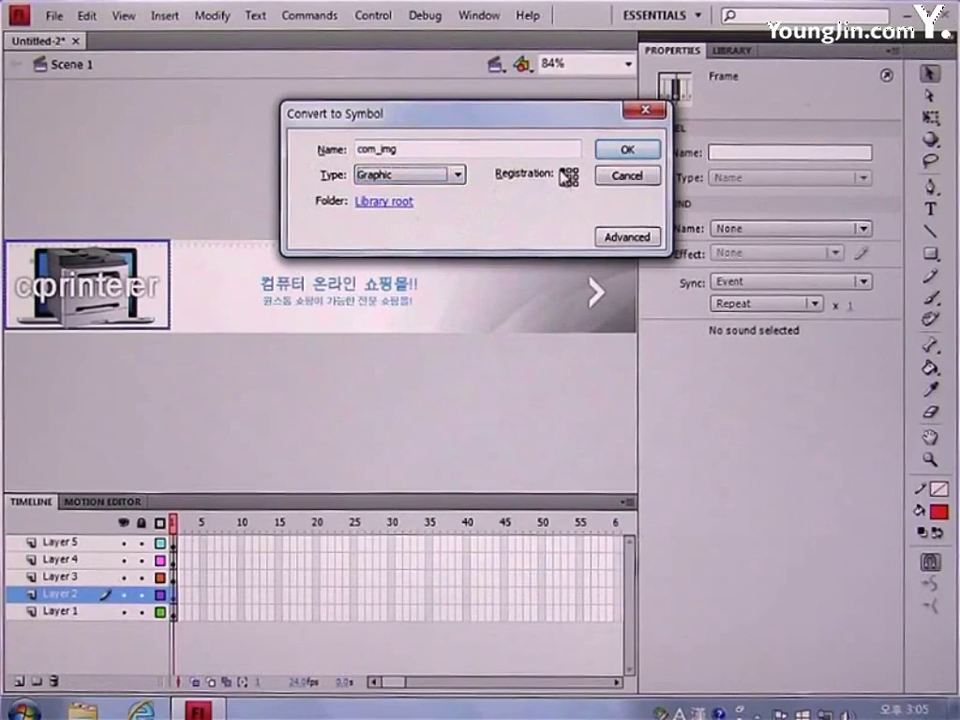
click(605, 153)
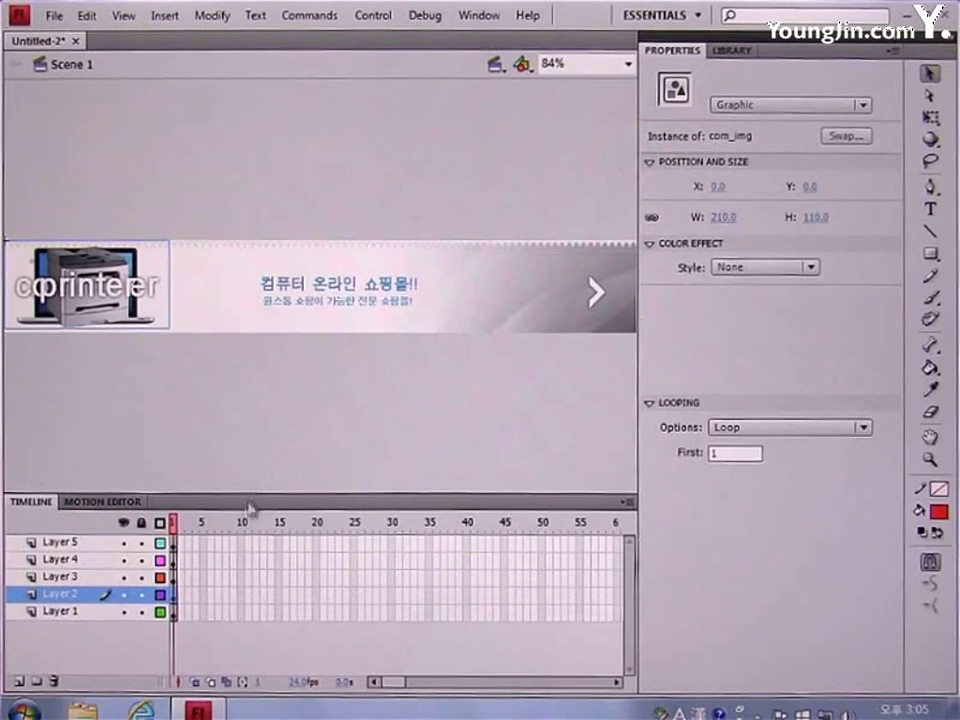
Step: Convert the "computer" lettering in frame 1 of Layer 3 to a Graphic symbol named com_type
click(175, 579)
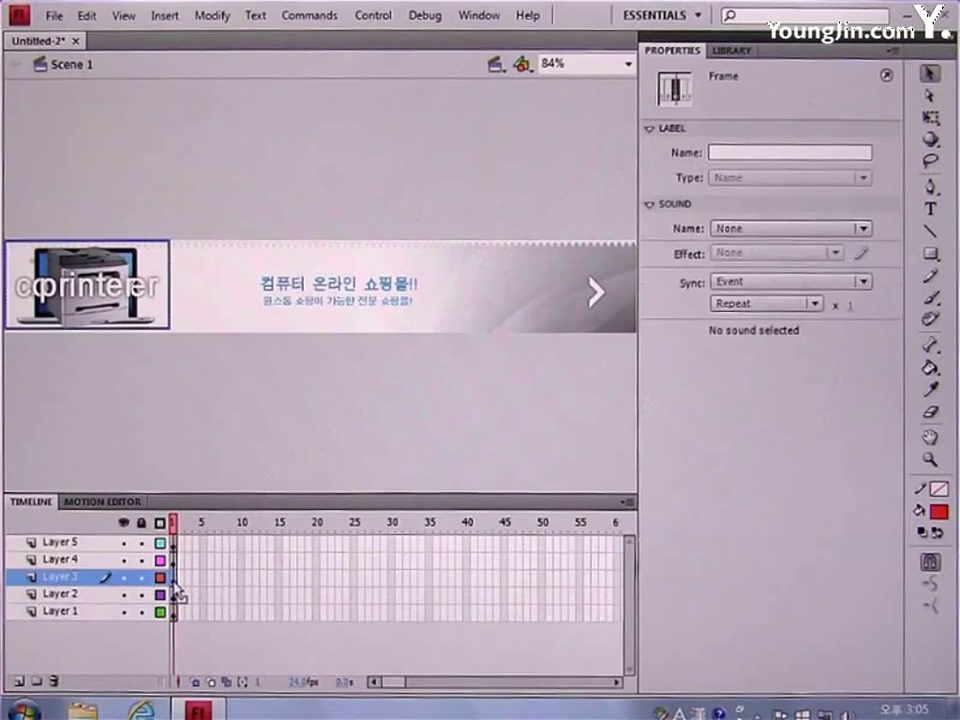
key(F8)
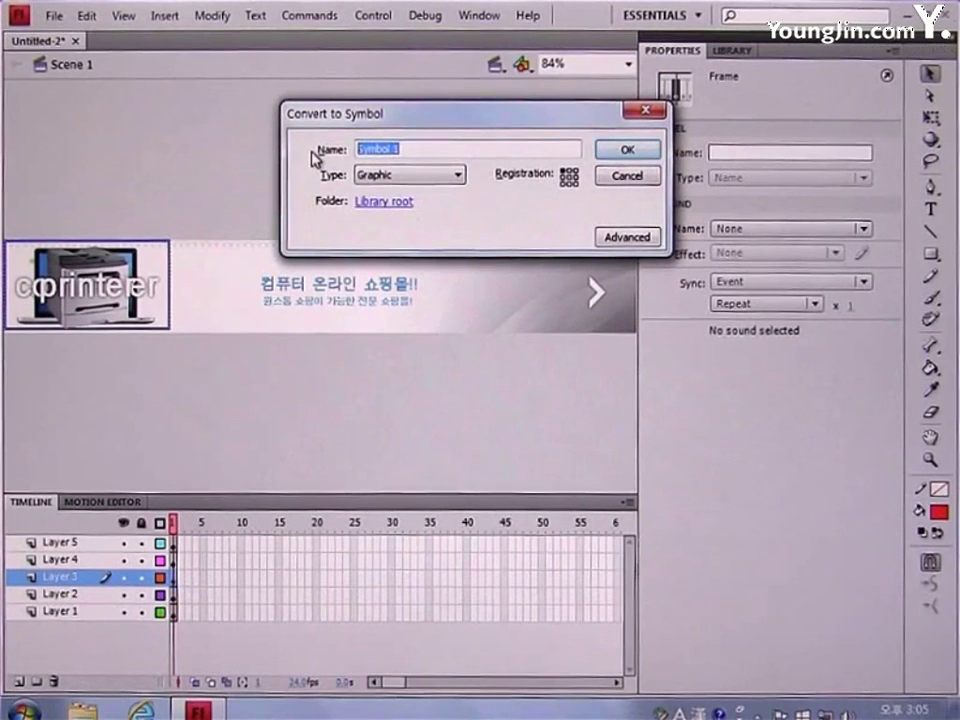
text(com_typ)
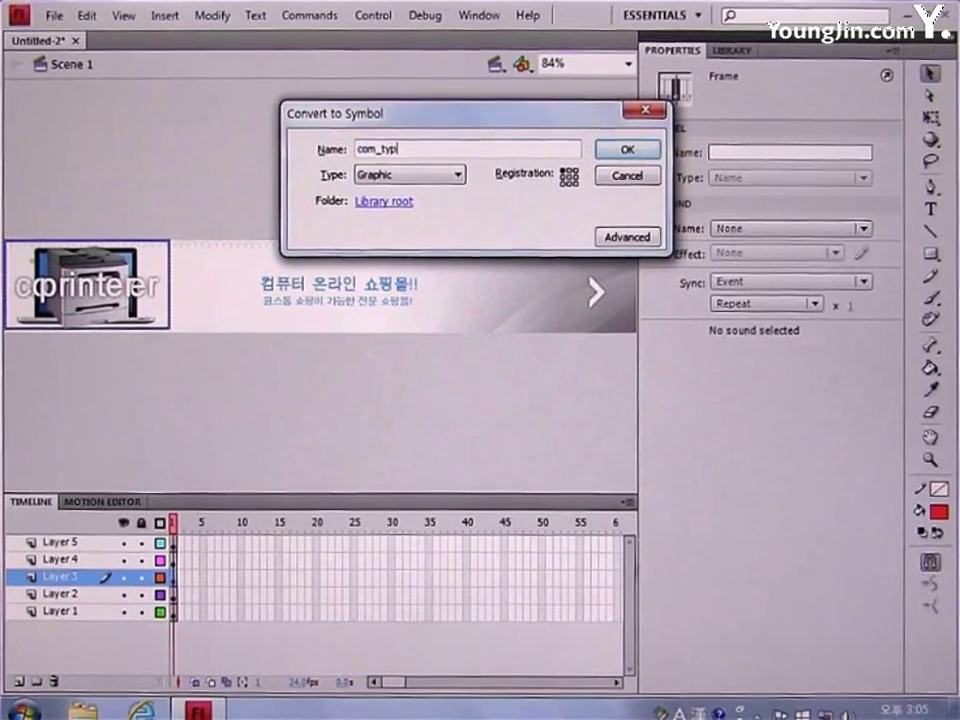
text(e)
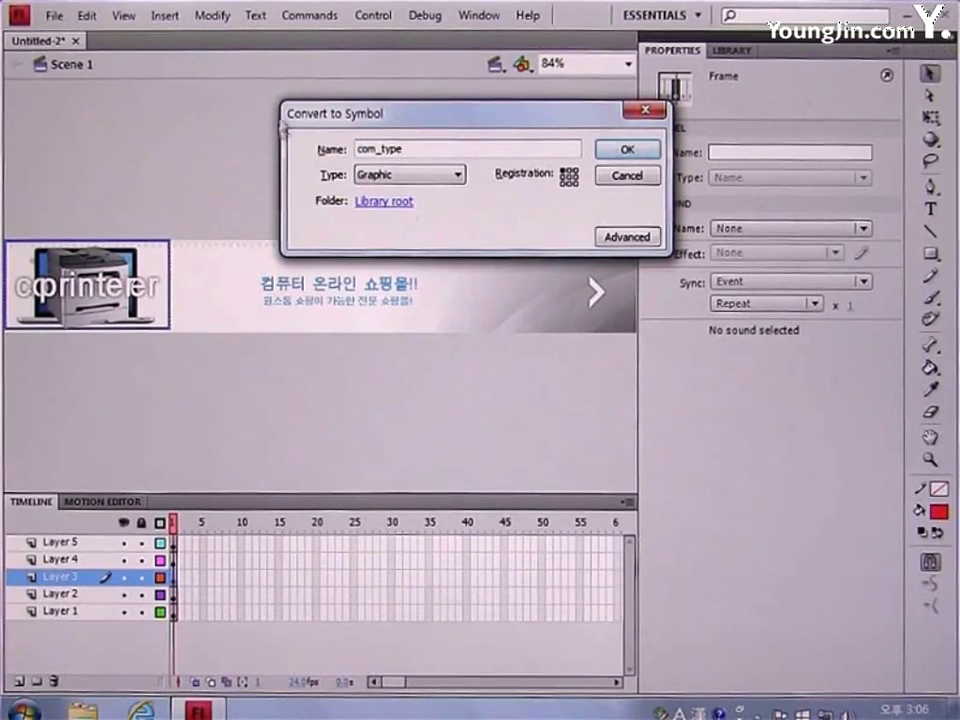
click(627, 150)
Step: Convert the printer image in frame 1 of Layer 4 to a Graphic symbol named pri_img
click(175, 561)
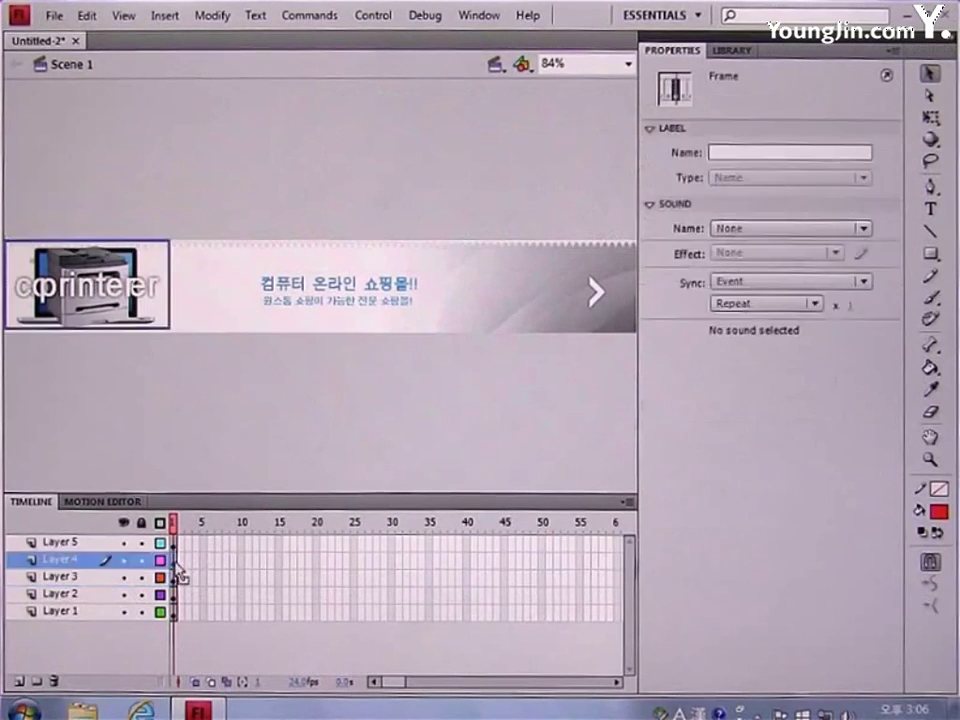
key(F8)
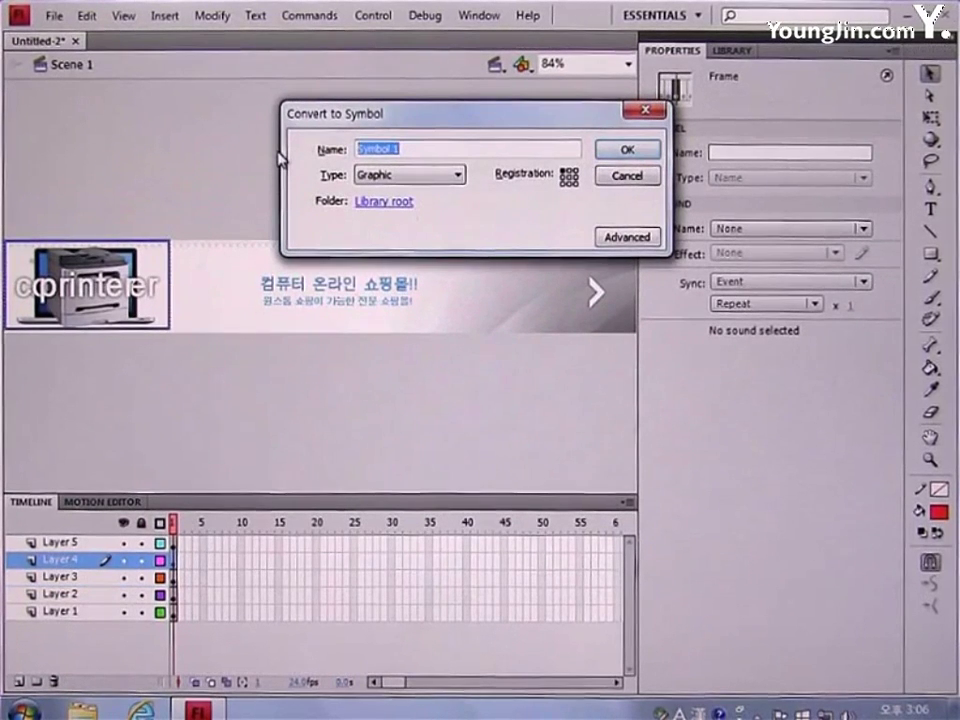
key(BackSpace)
text(pri)
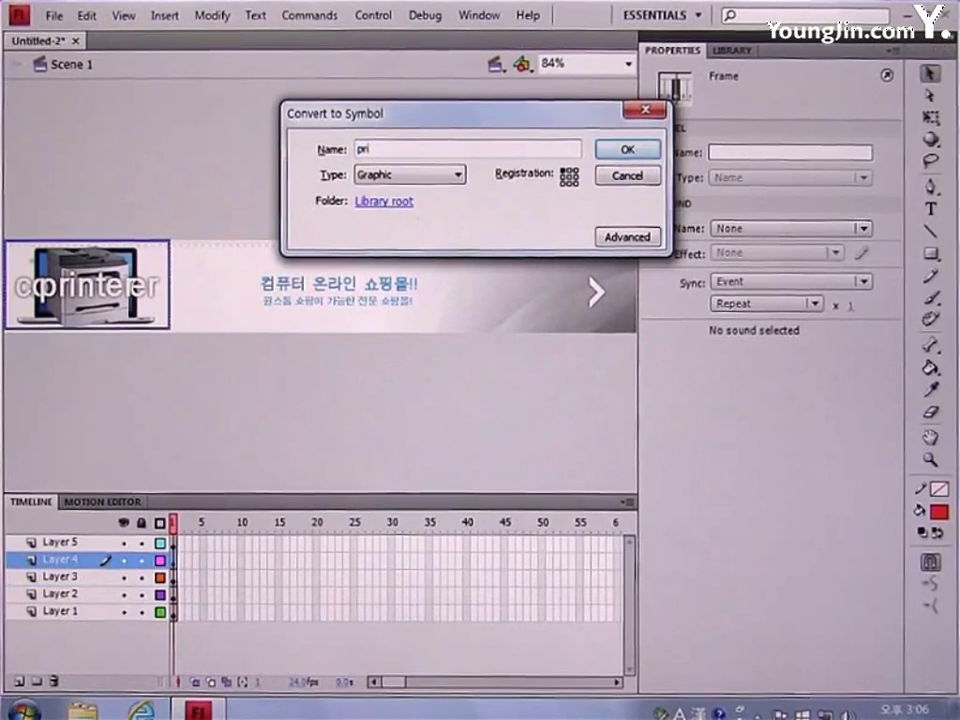
text(_img)
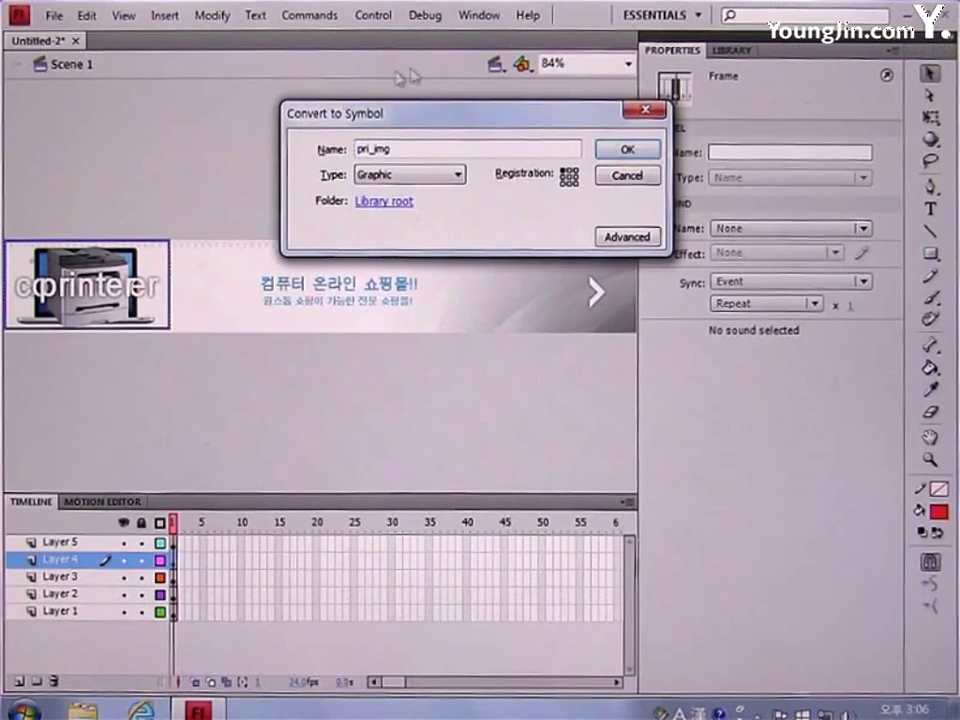
click(612, 150)
Step: Convert the "printer" lettering in frame 1 of Layer 5 to a Graphic symbol named pri_type
click(175, 545)
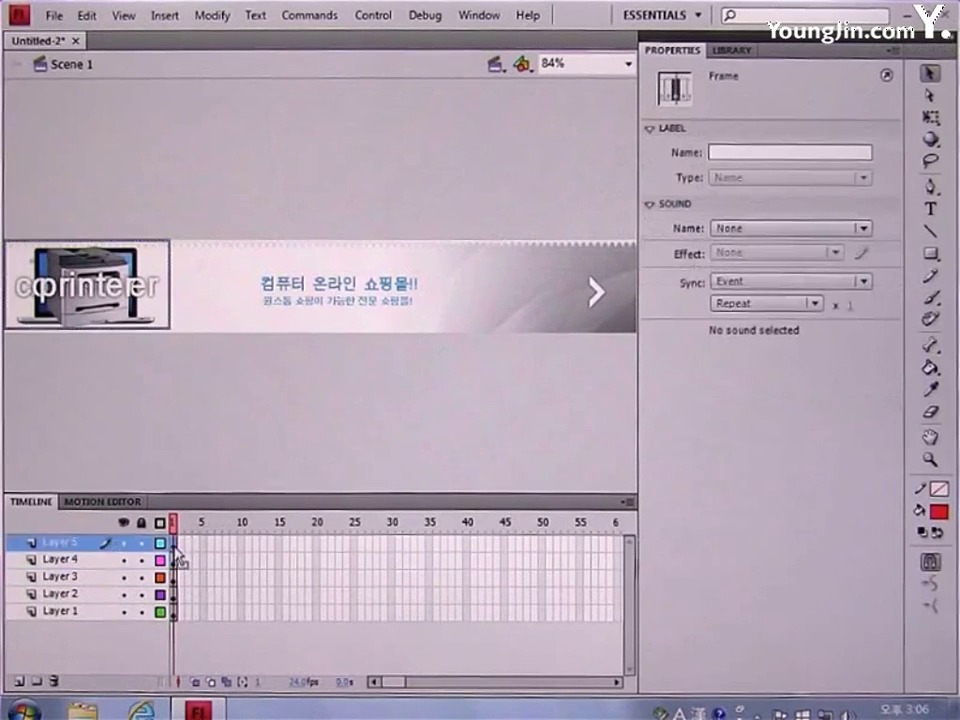
key(F8)
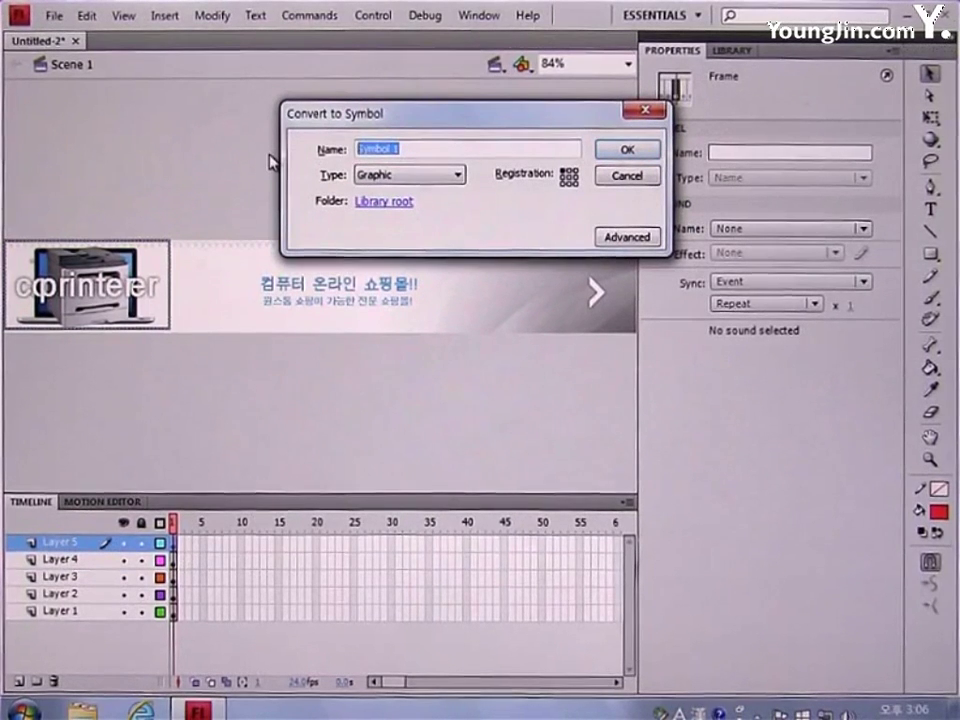
text(pri_)
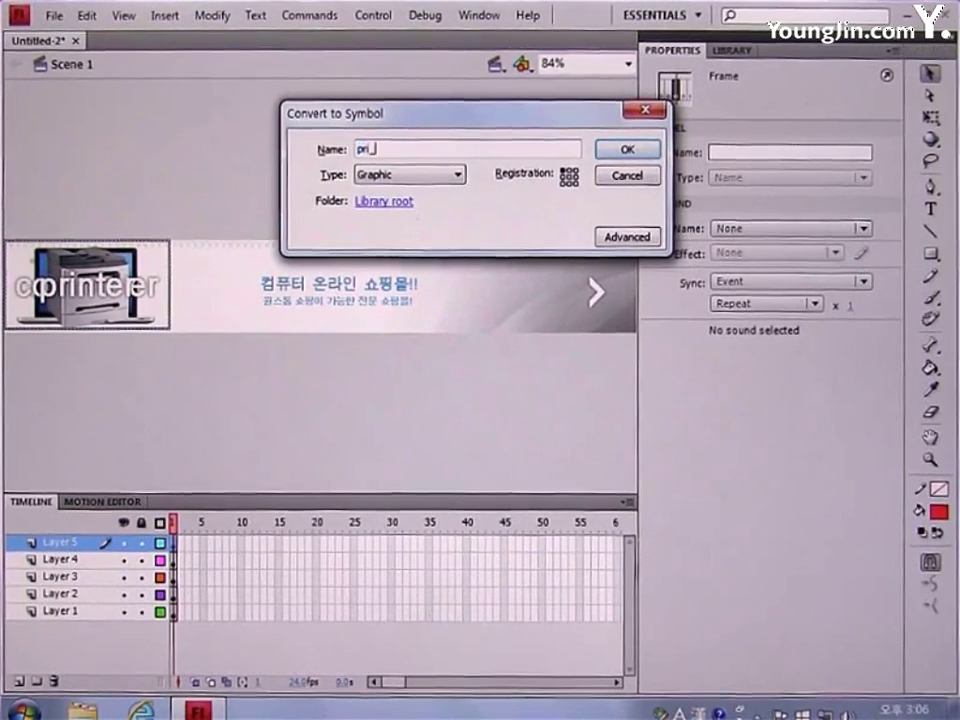
text(type)
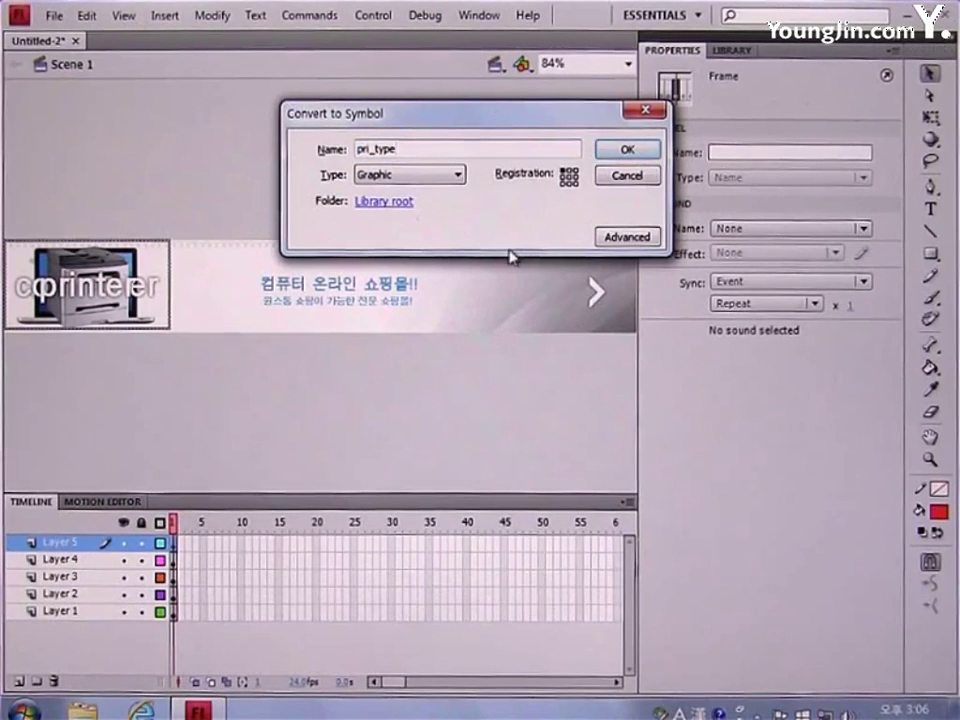
click(626, 150)
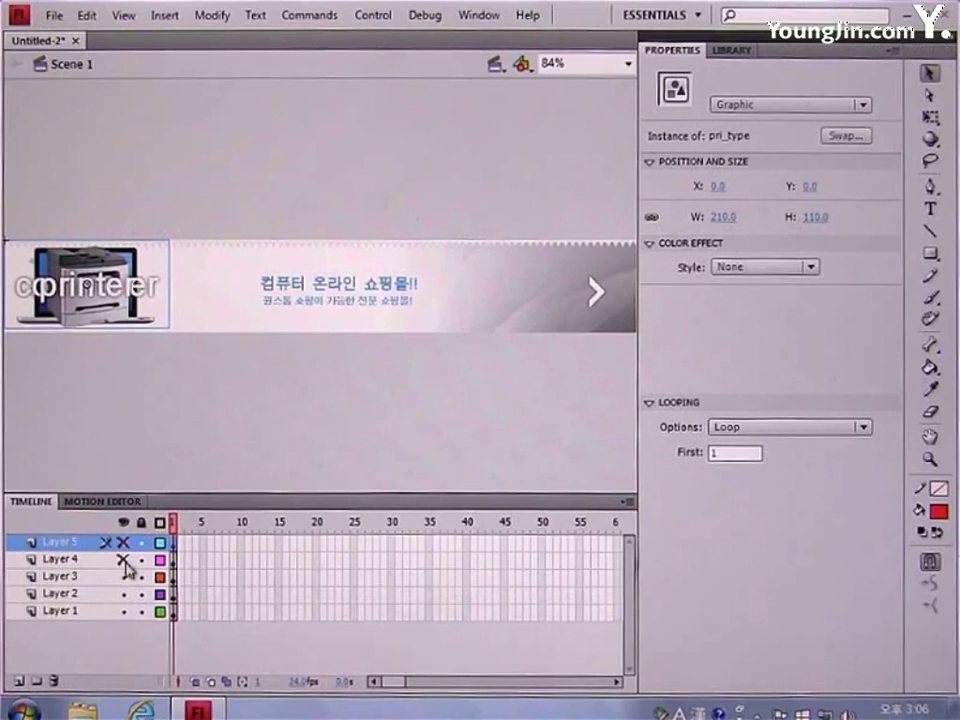
Step: Hide Layer 3 and position the com_img laptop instance on Layer 2 at X 105, Y 5
click(126, 579)
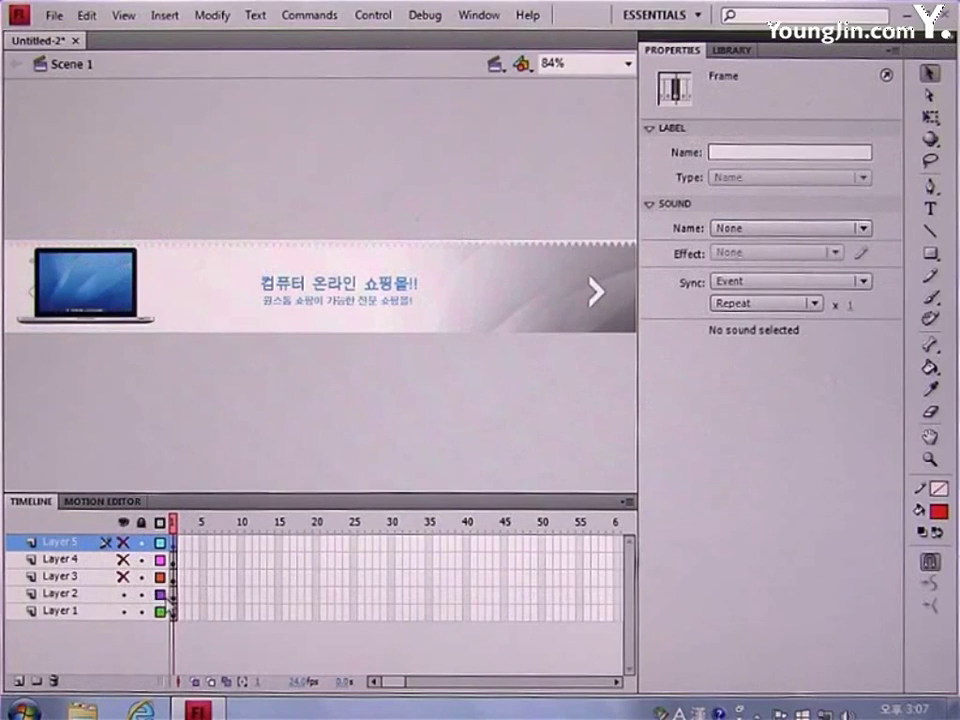
click(175, 594)
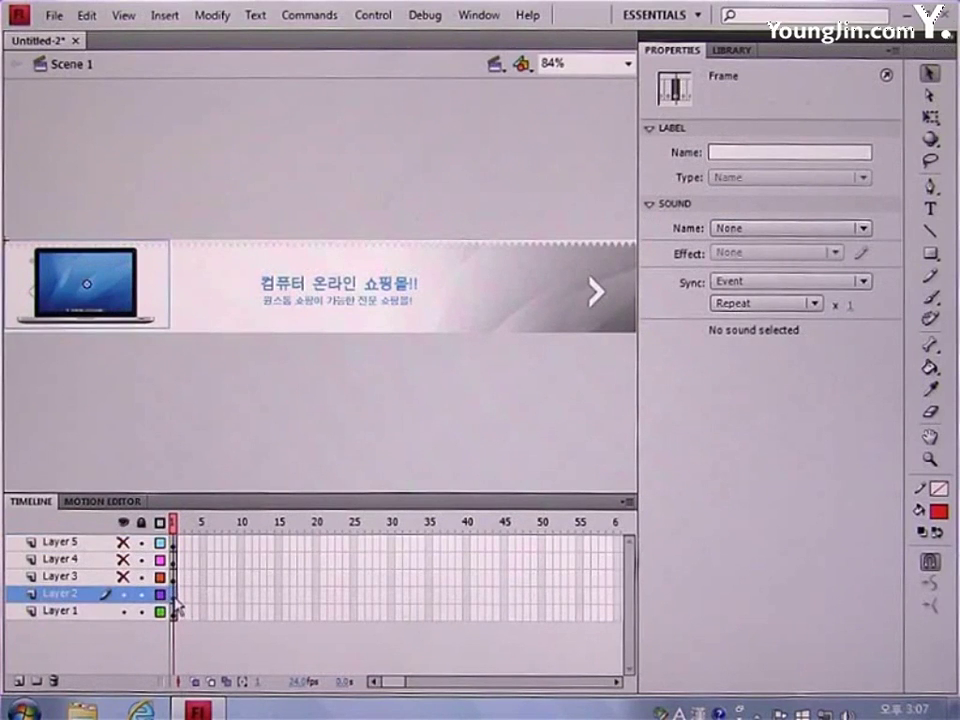
click(120, 305)
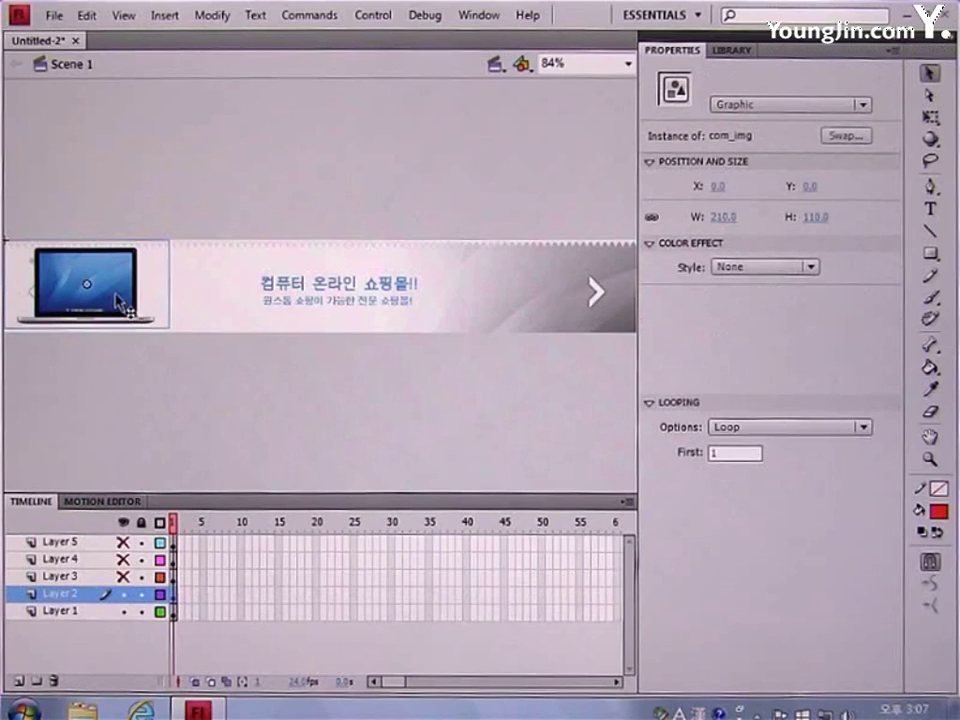
click(720, 187)
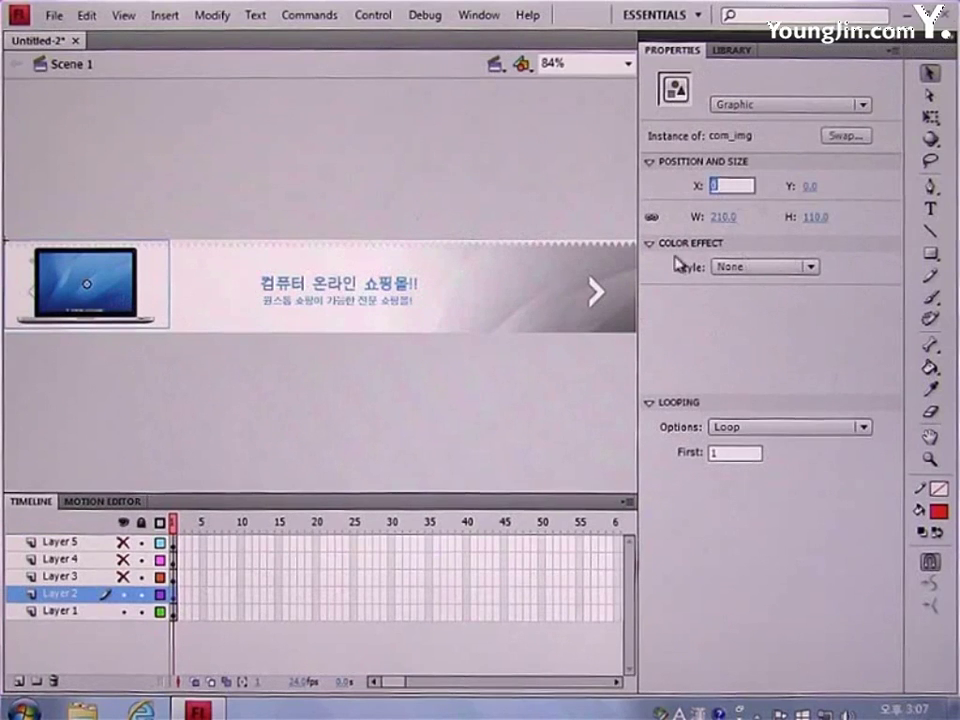
text(105)
key(Return)
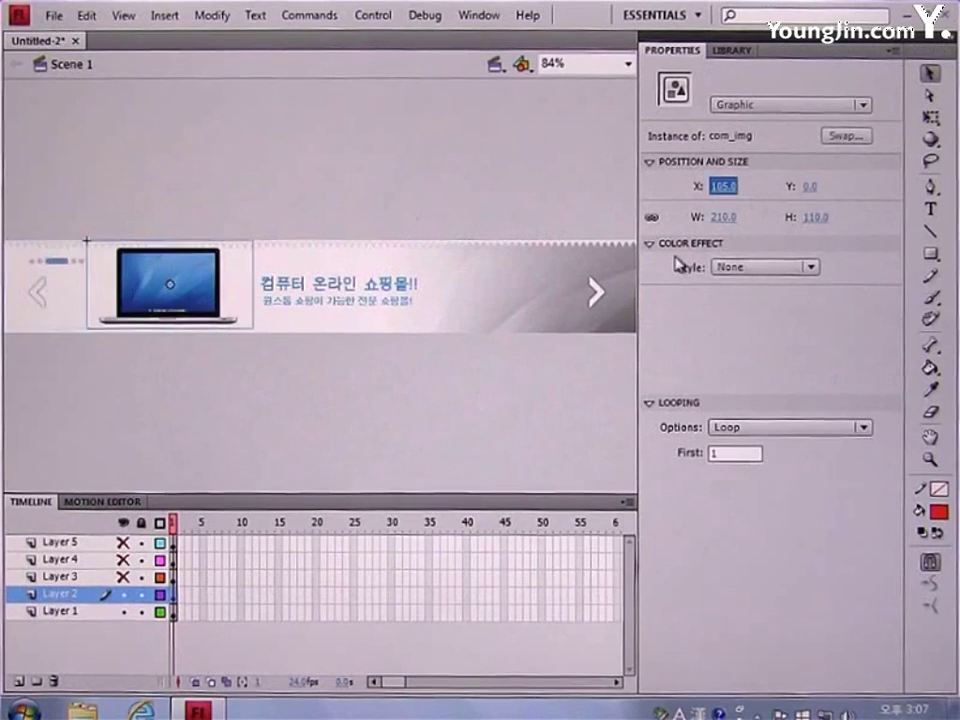
click(812, 187)
text(5)
key(Return)
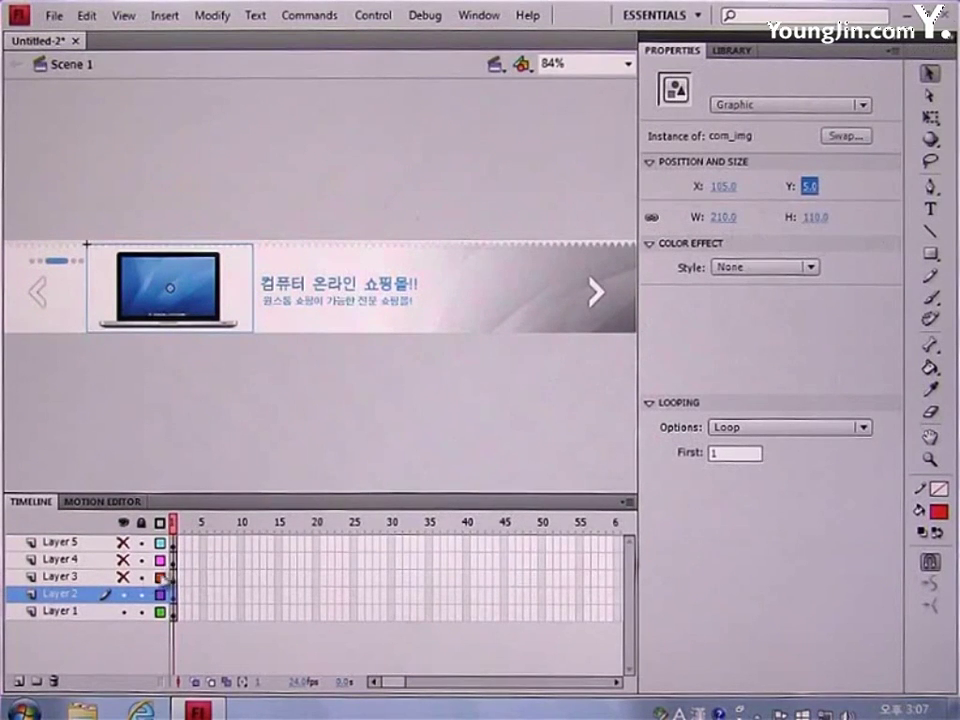
Step: Show Layer 3 and position the com_type instance in frame 1 at X 530, Y 0
click(123, 578)
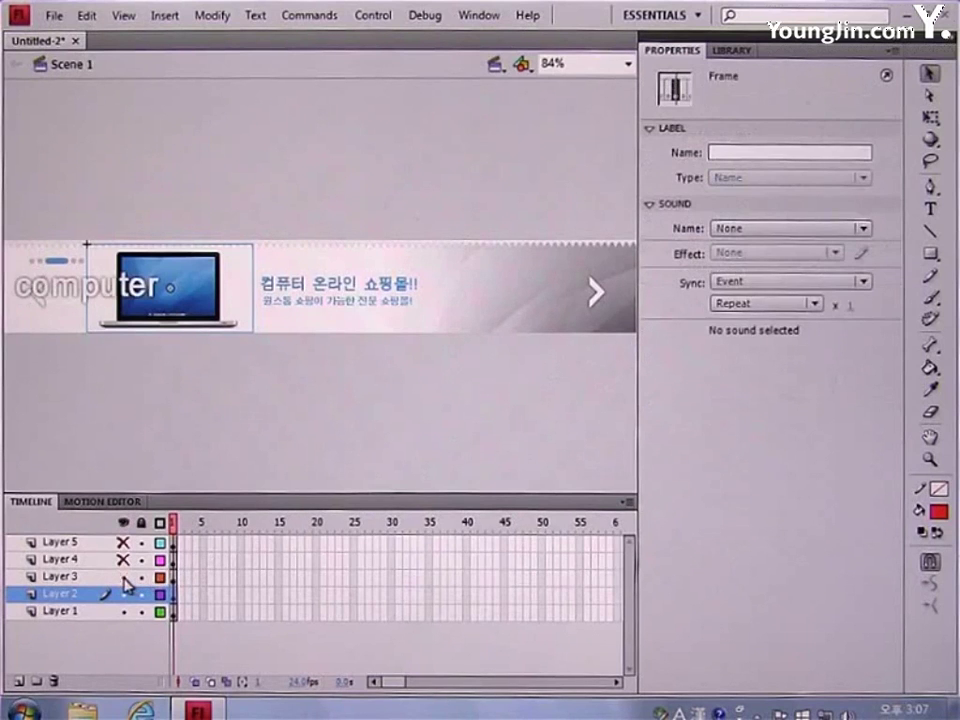
click(173, 580)
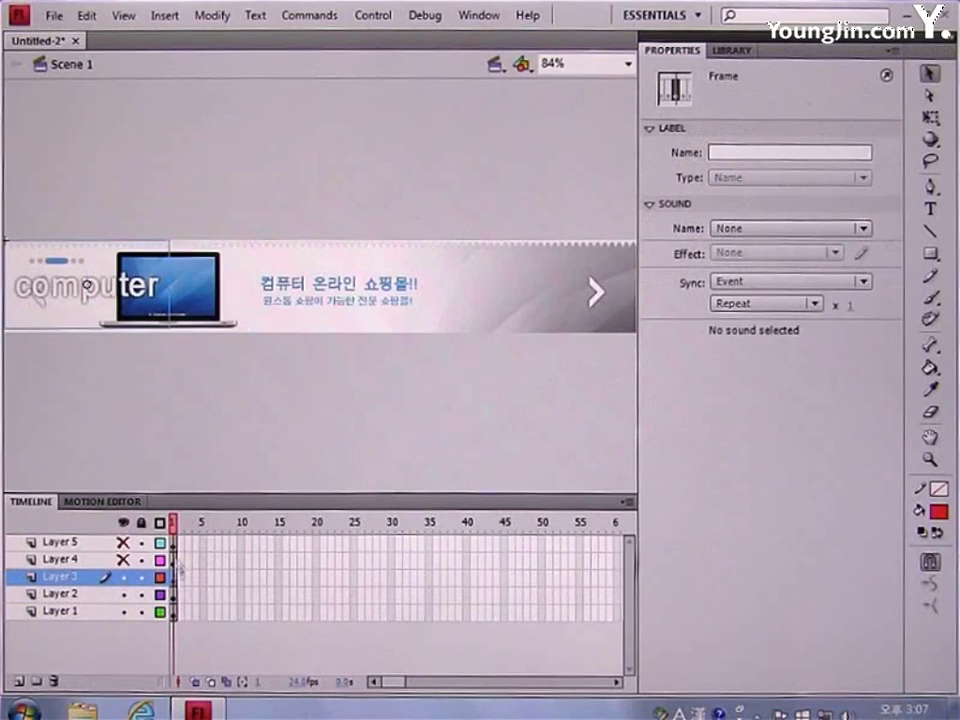
click(90, 293)
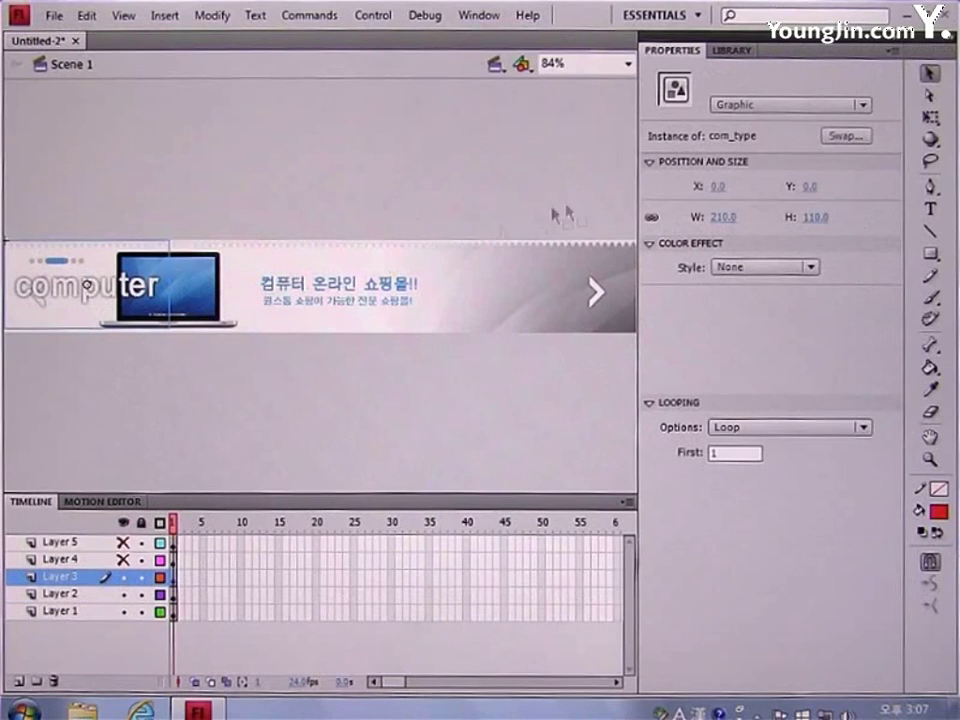
click(717, 190)
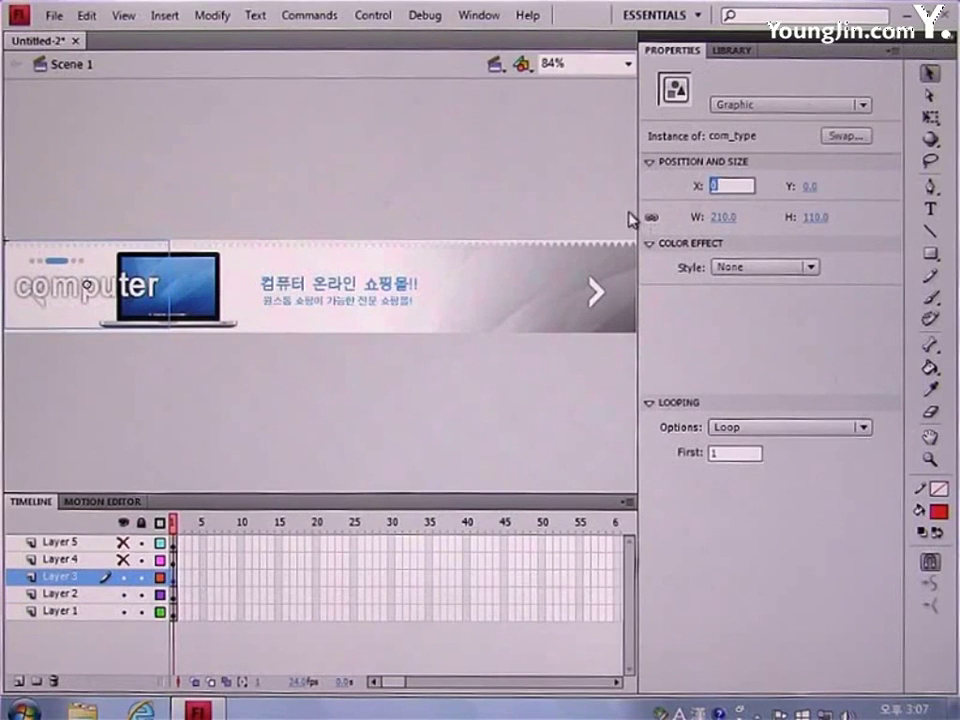
text(520)
key(Return)
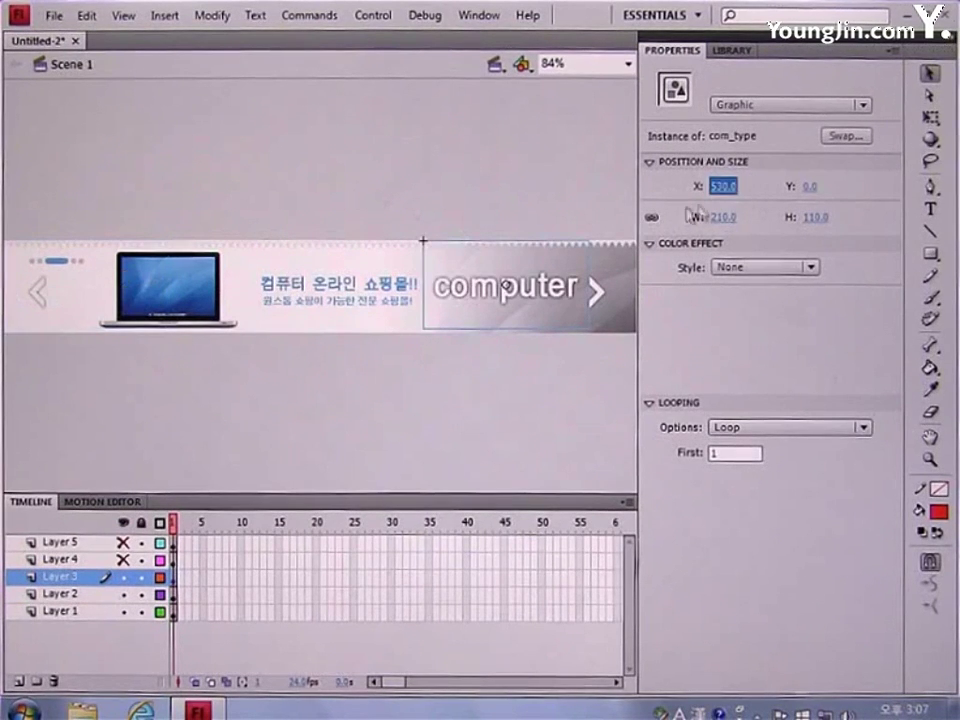
click(809, 187)
key(Return)
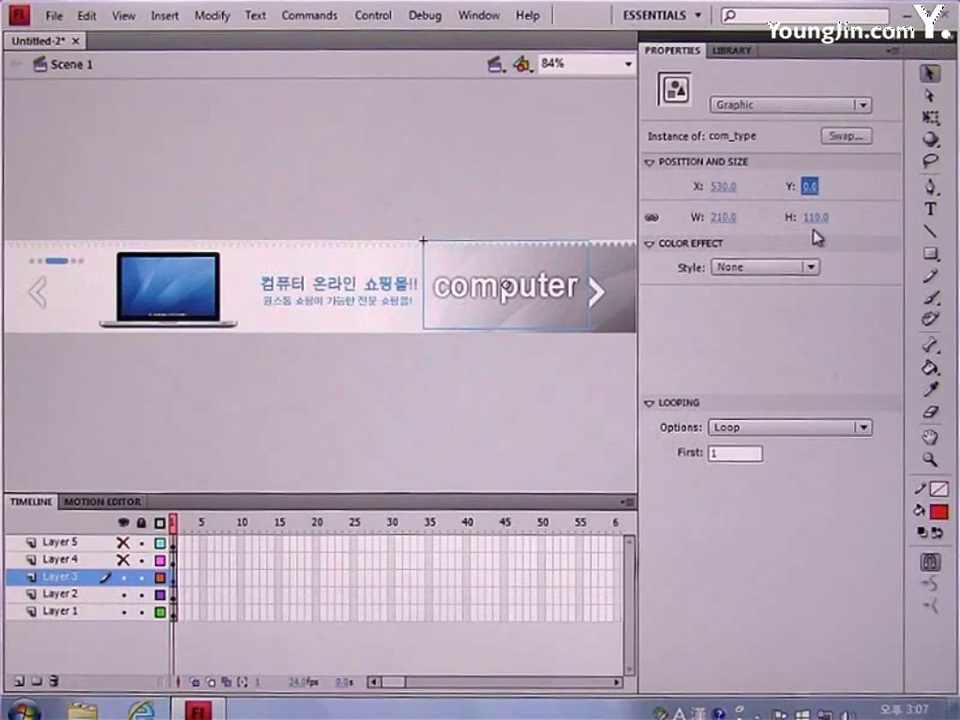
Step: Show Layer 4 and position the pri_img printer instance in frame 1 at X 105, Y 5
click(123, 560)
click(175, 560)
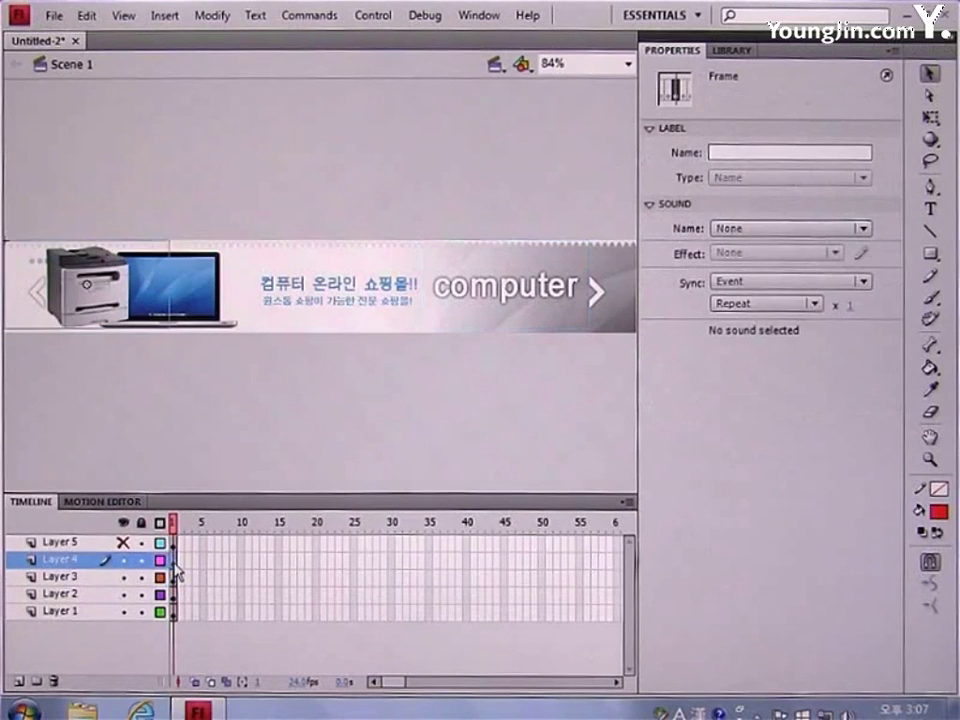
click(104, 311)
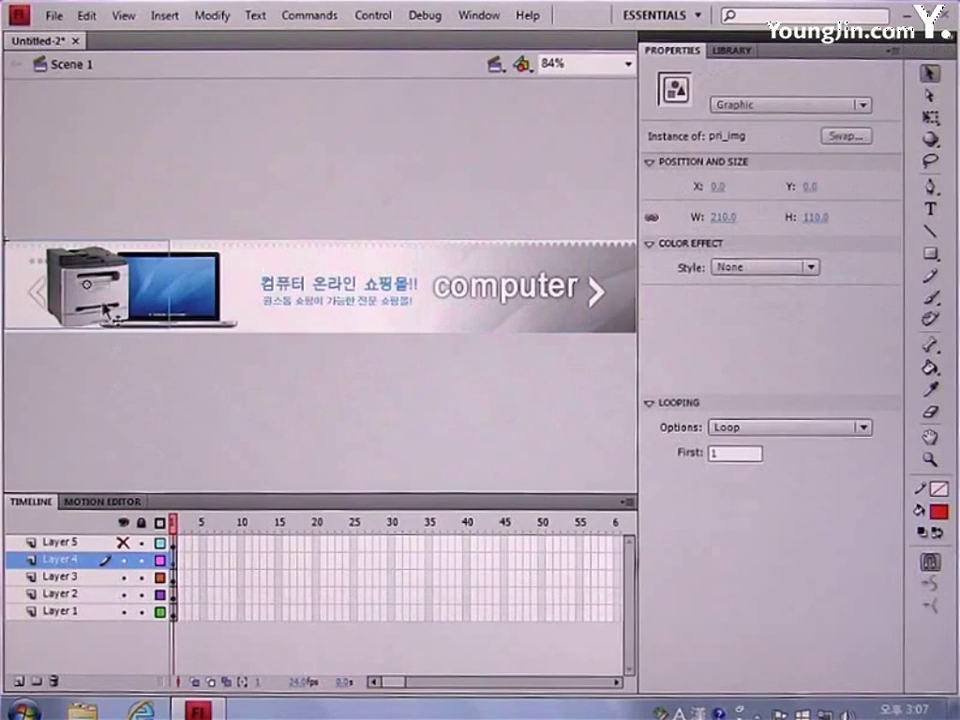
click(720, 188)
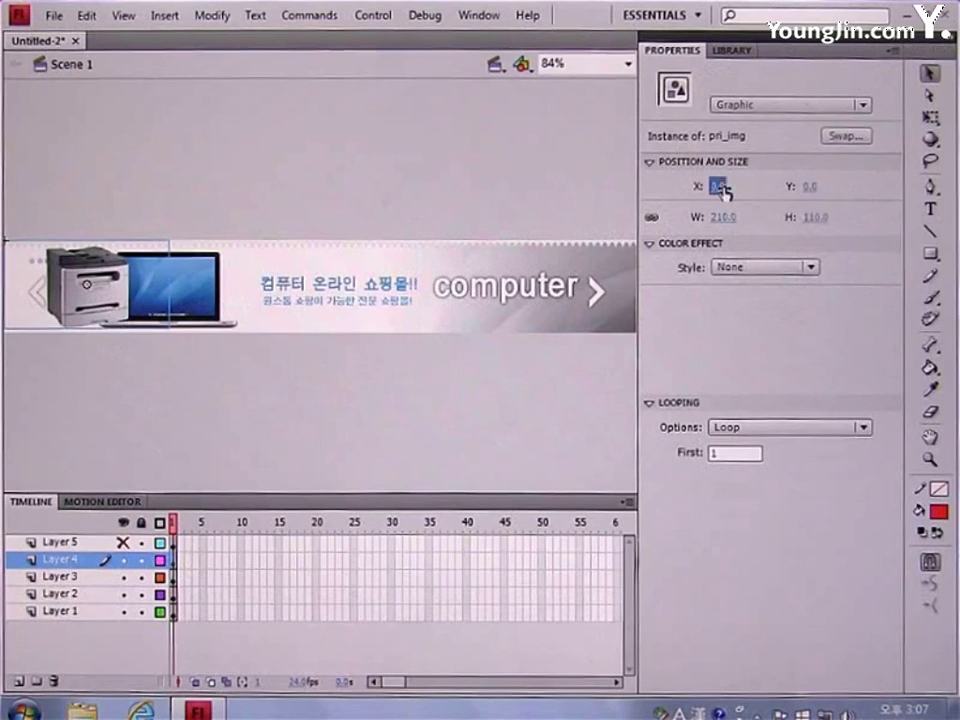
text(105)
key(Return)
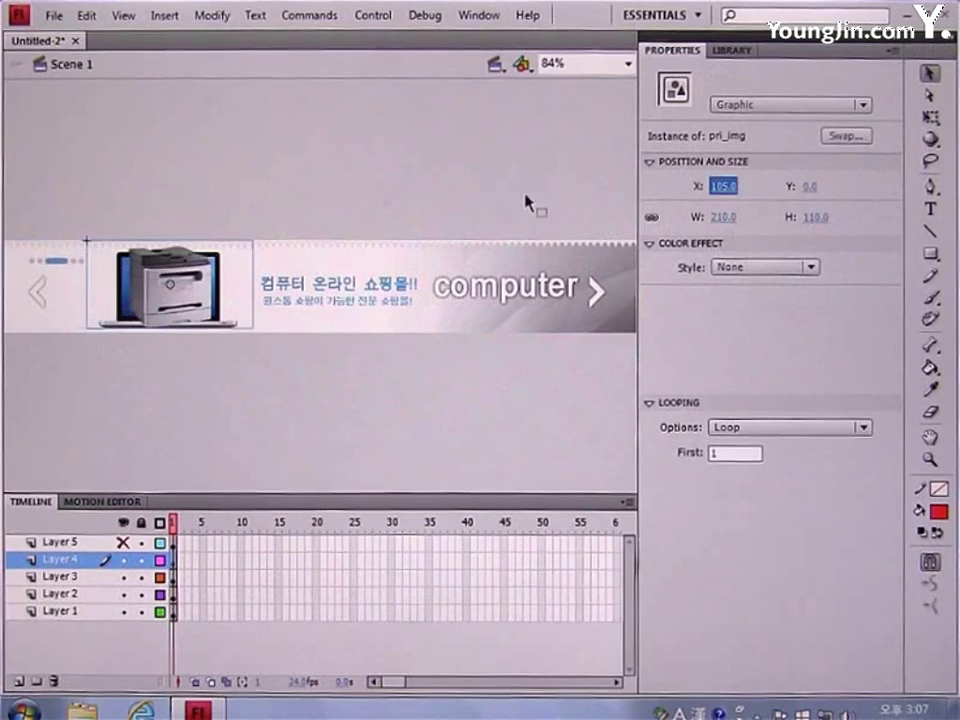
click(808, 187)
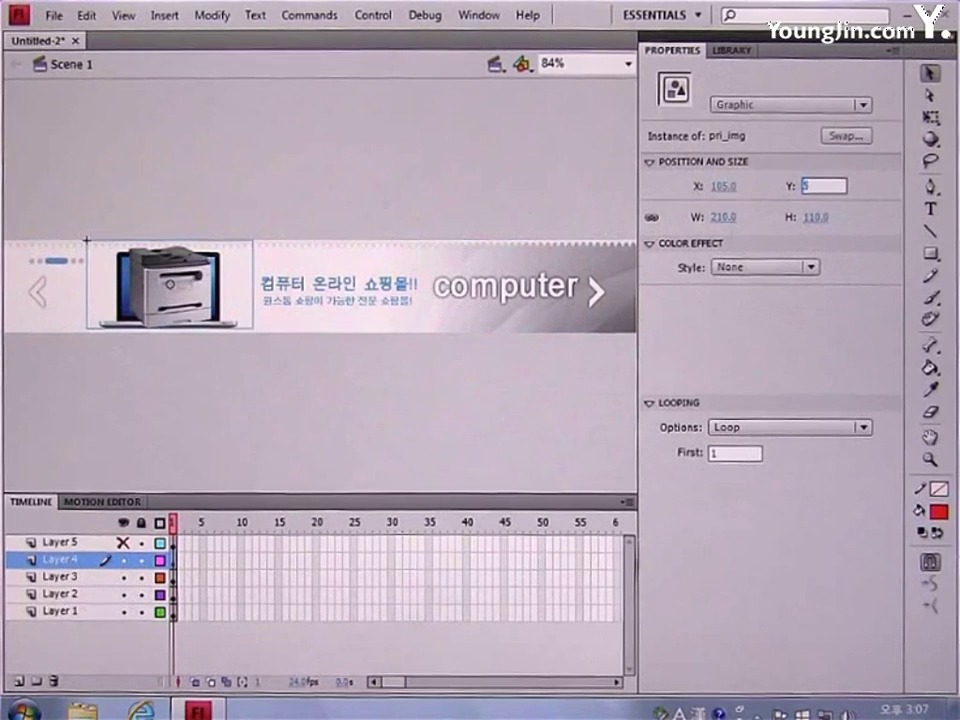
text(5)
key(Return)
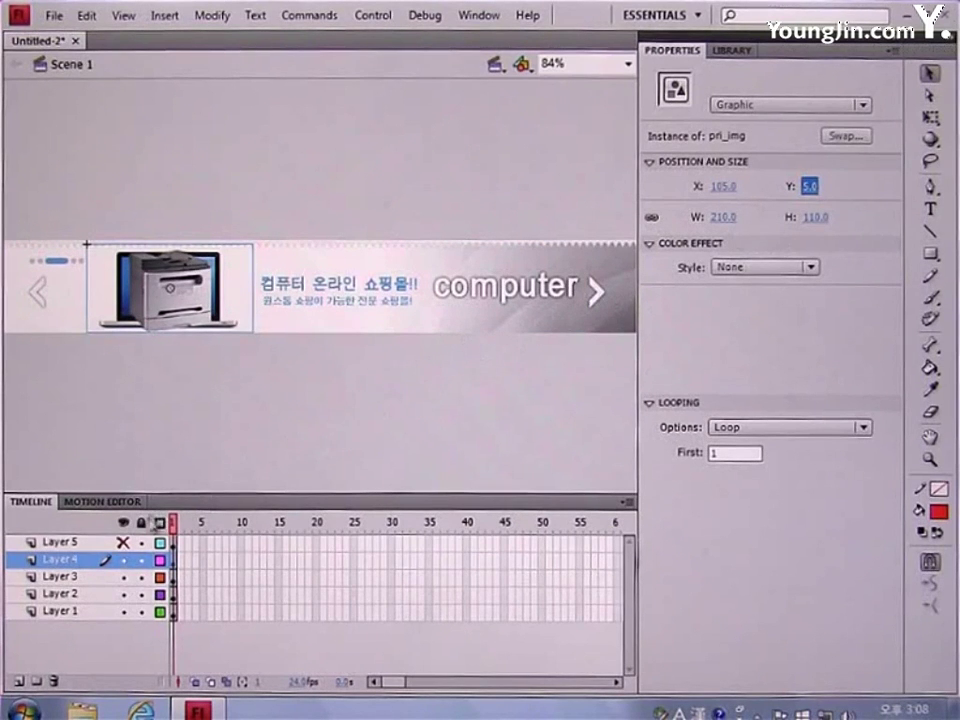
Step: Show Layer 5 and position the pri_type instance in frame 1 at X 498, Y 0
click(123, 543)
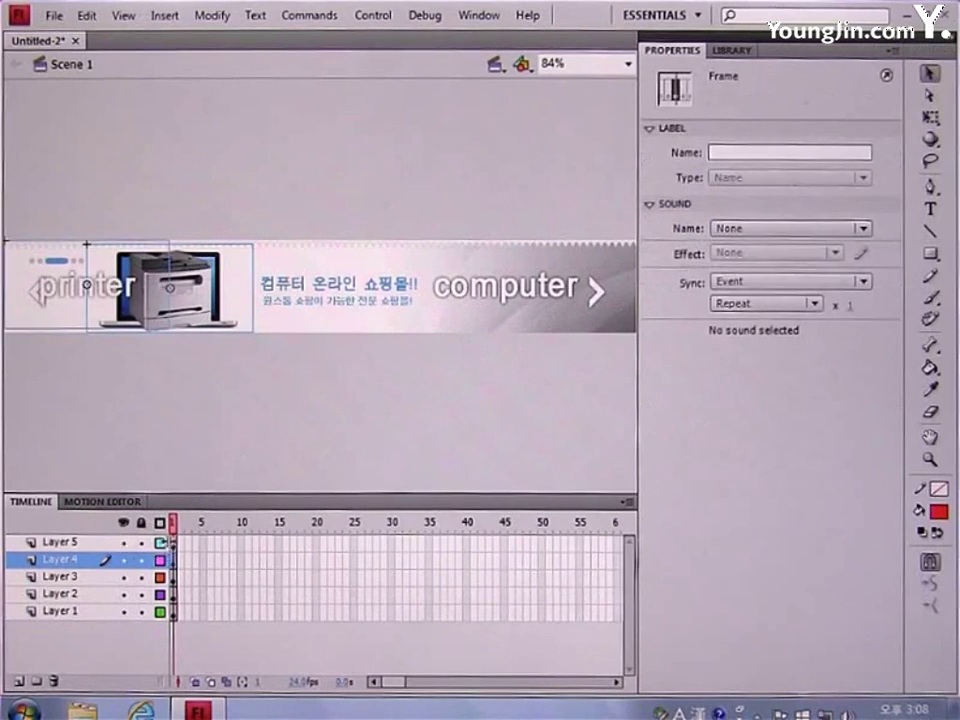
click(174, 542)
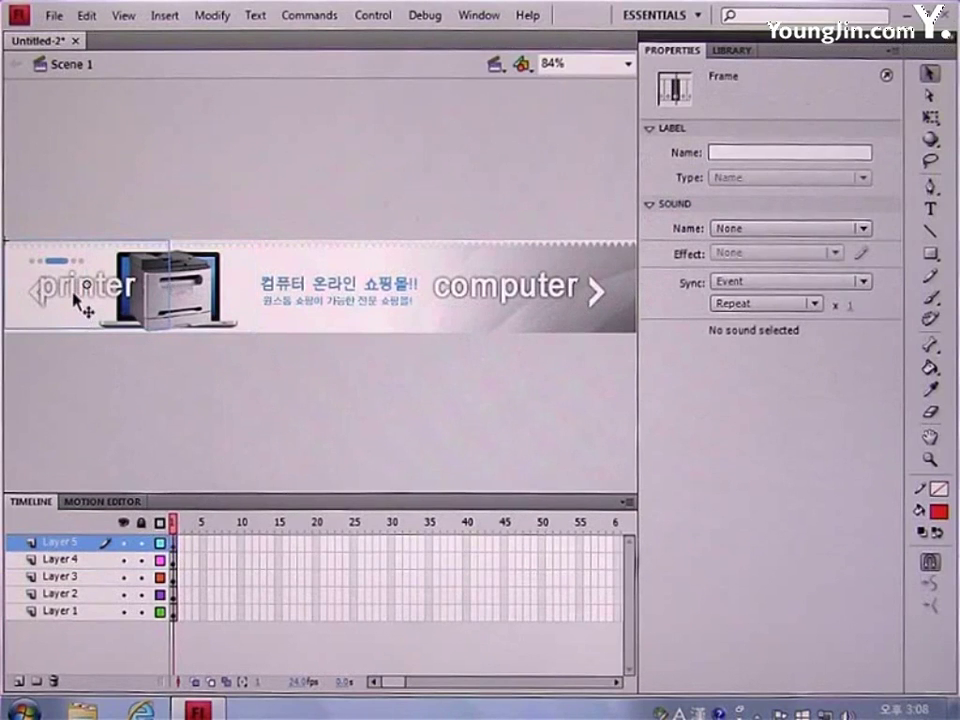
click(78, 300)
click(718, 186)
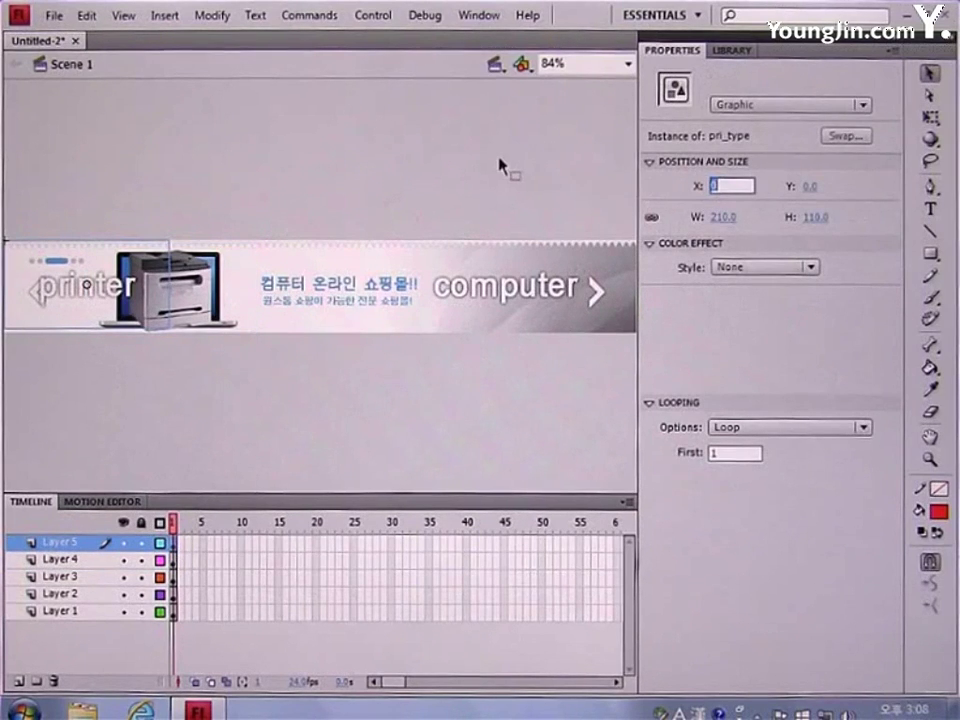
text(4)
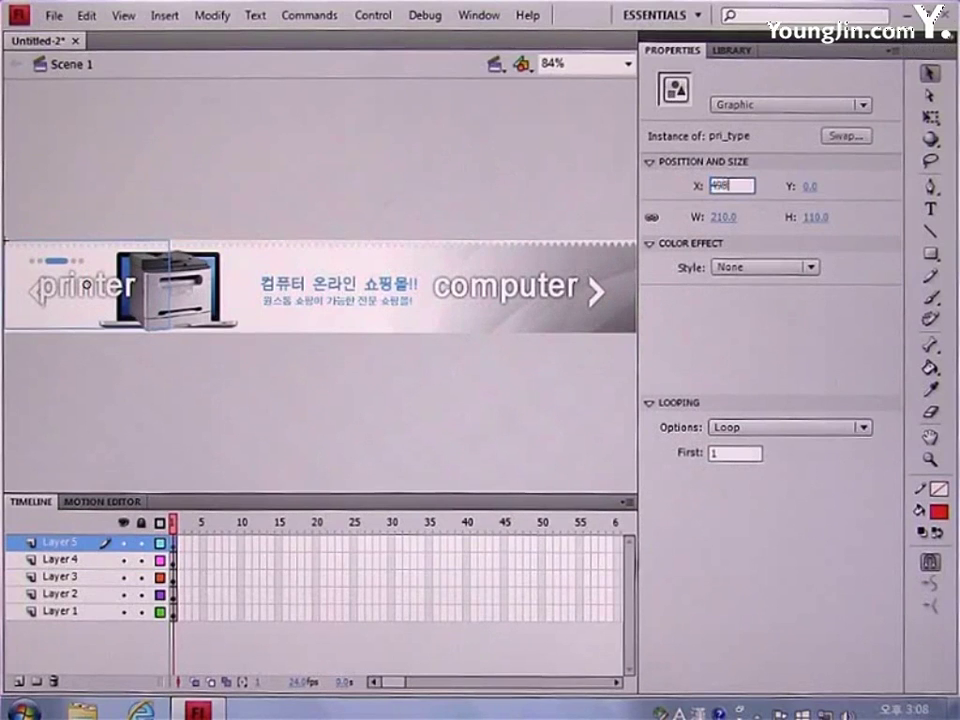
text(98)
key(Return)
key(Tab)
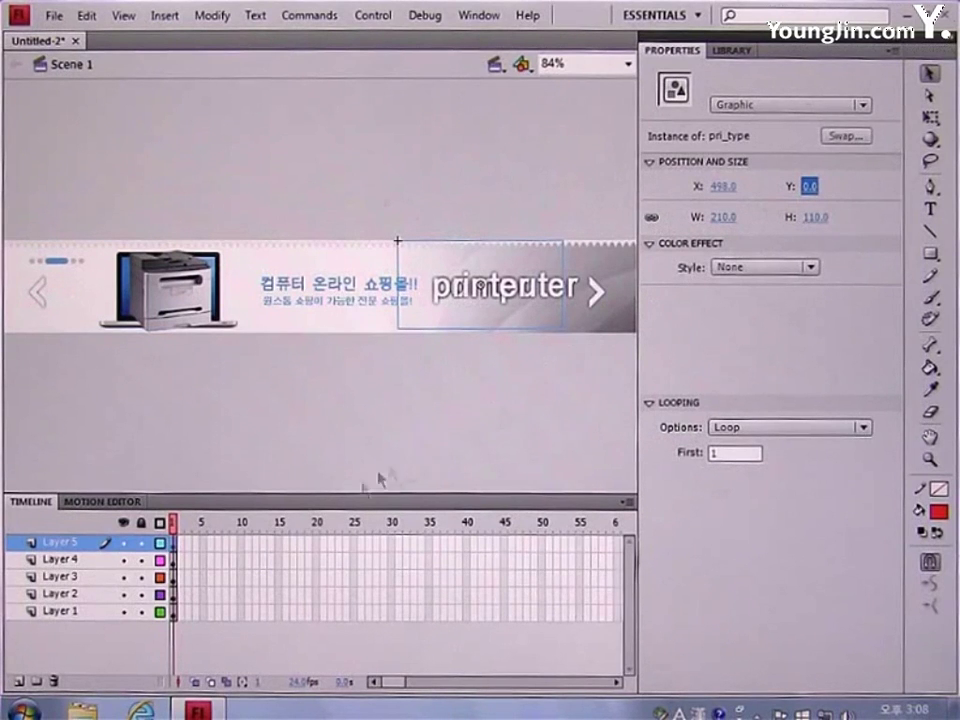
Step: Hide Layers 4 and 5, and insert keyframes at frame 45 on all five layers
click(123, 560)
click(123, 543)
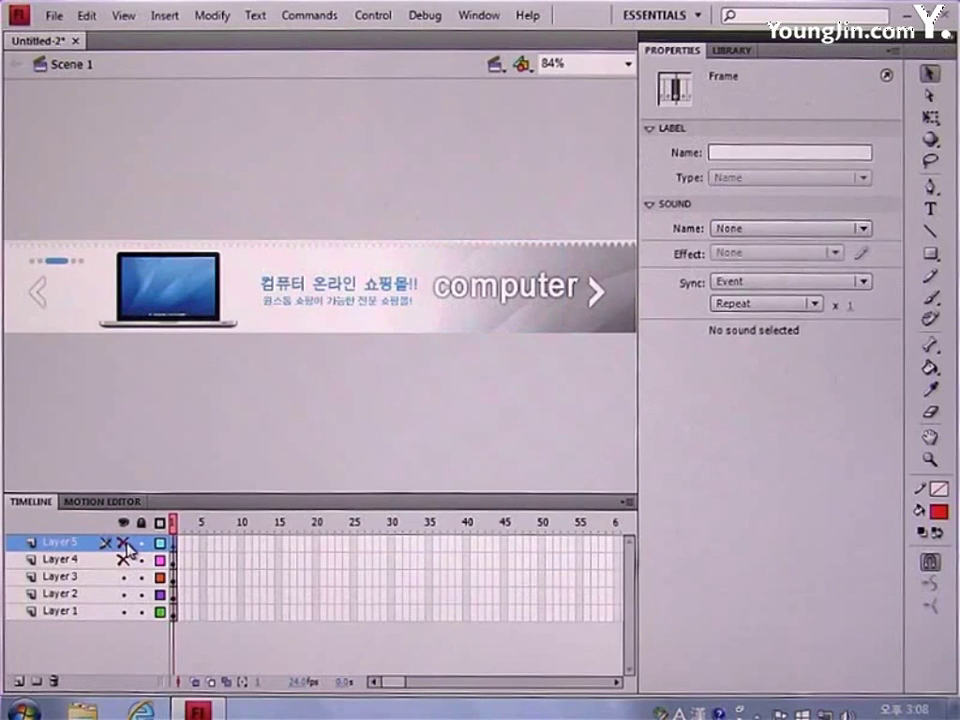
drag(505, 541, 501, 573)
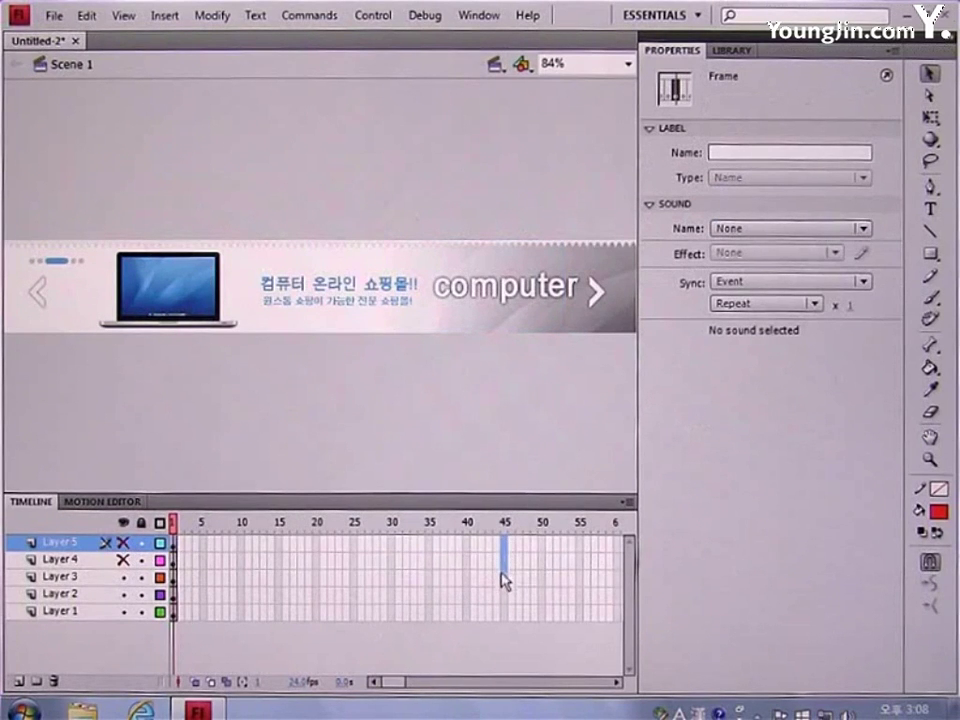
key(F6)
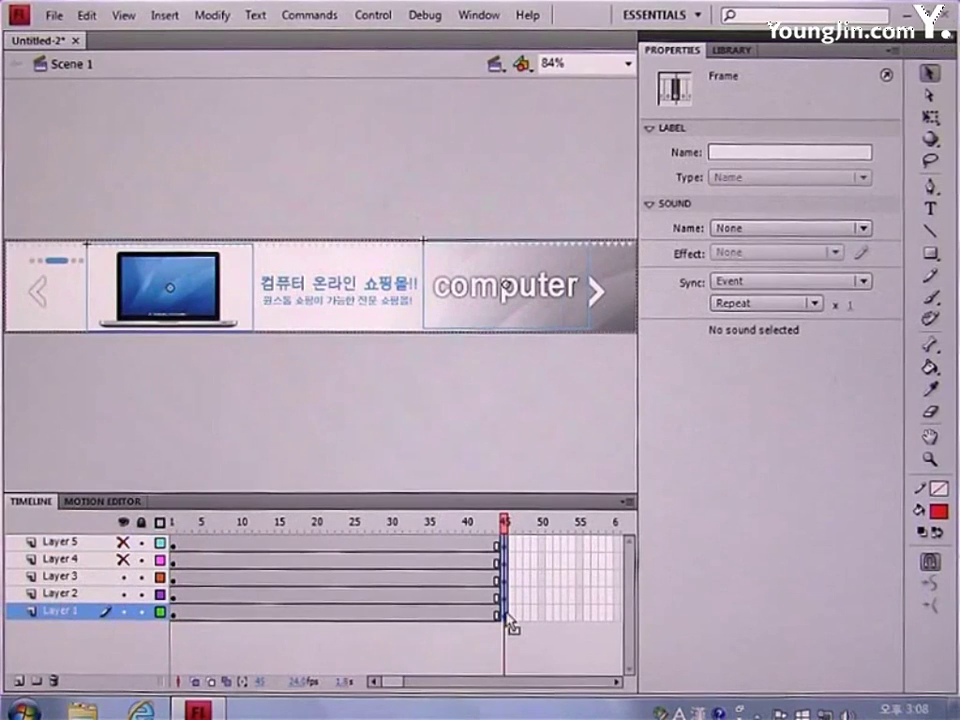
Step: Insert a keyframe at frame 13 of Layer 3 and move the com_type instance in frame 1 right to about X 614
click(257, 578)
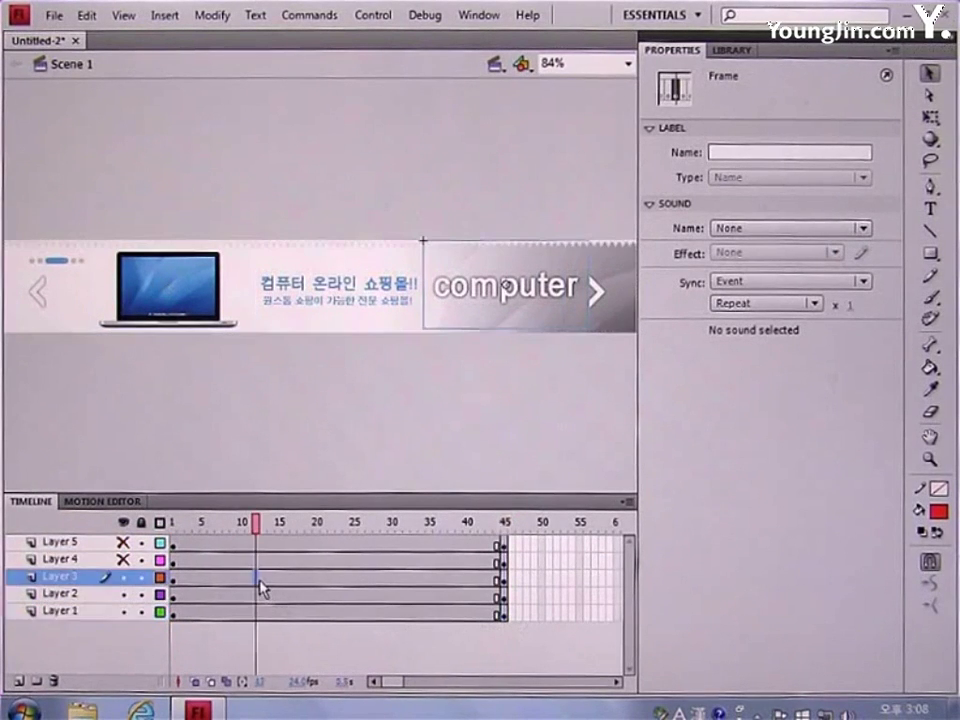
click(264, 578)
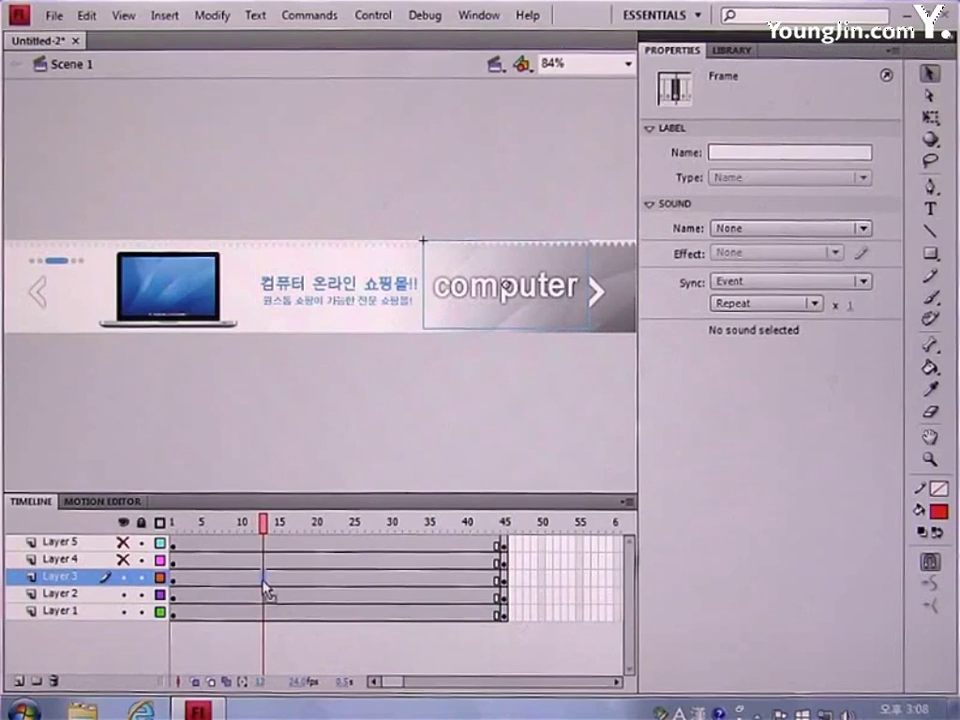
key(F6)
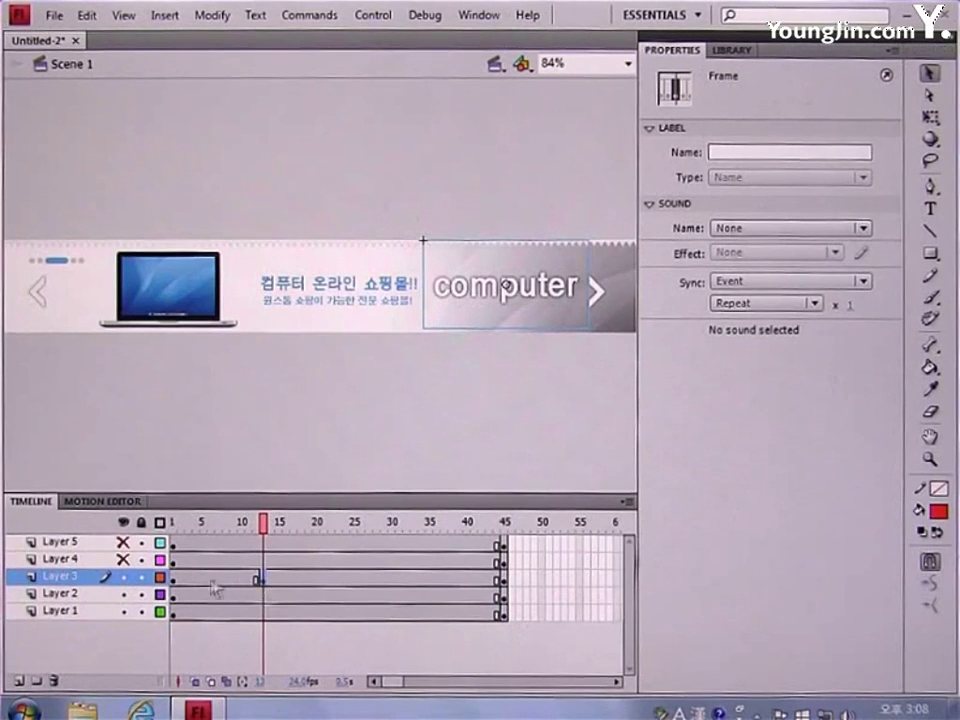
click(173, 580)
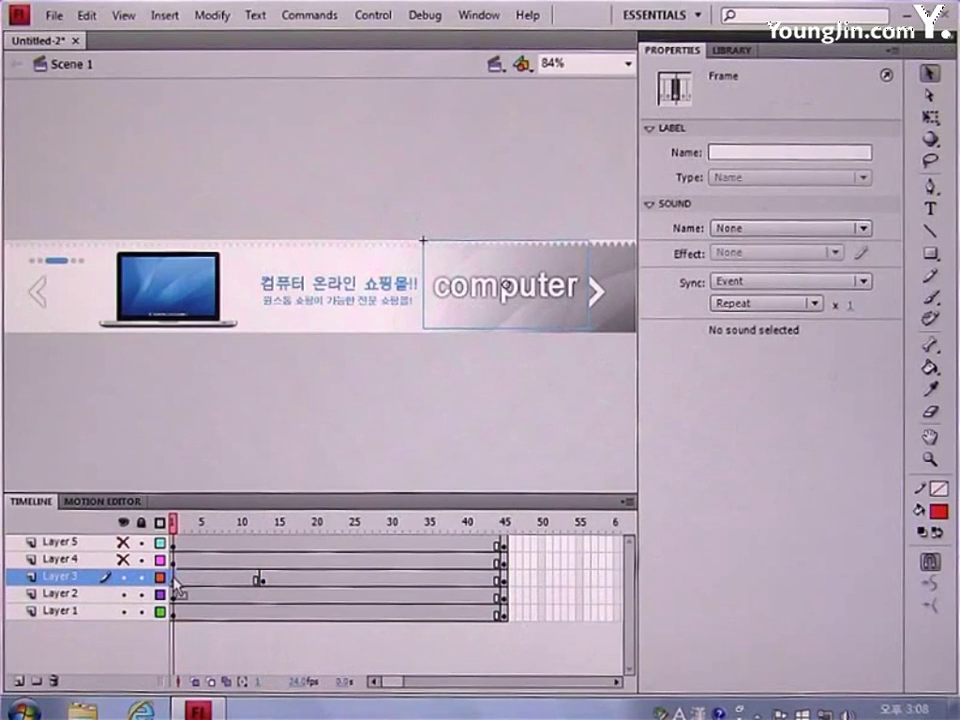
click(458, 300)
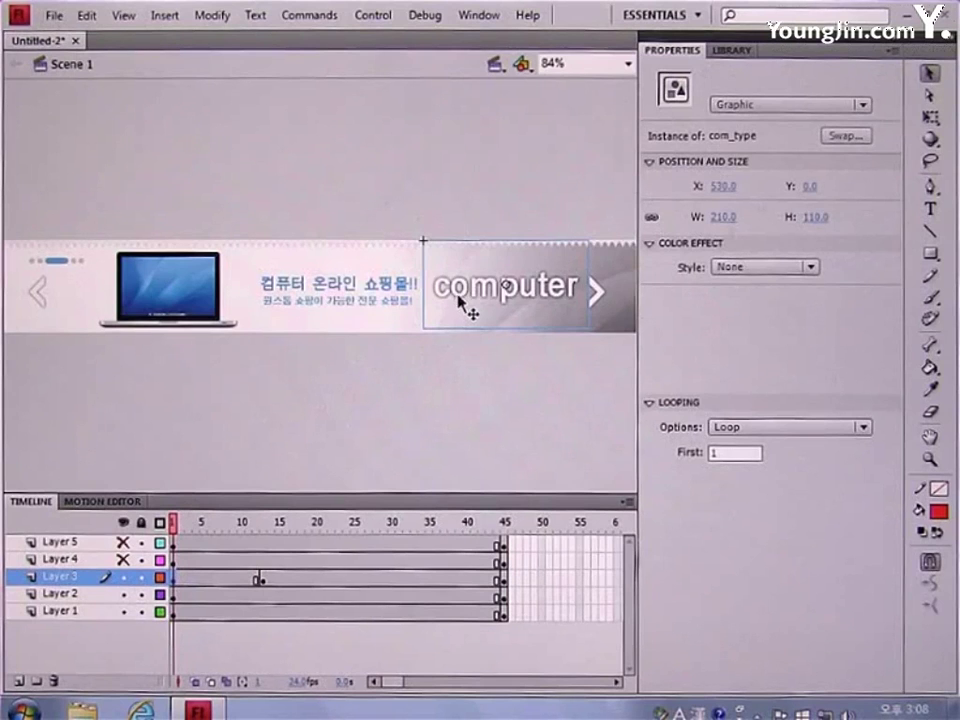
drag(458, 300, 523, 300)
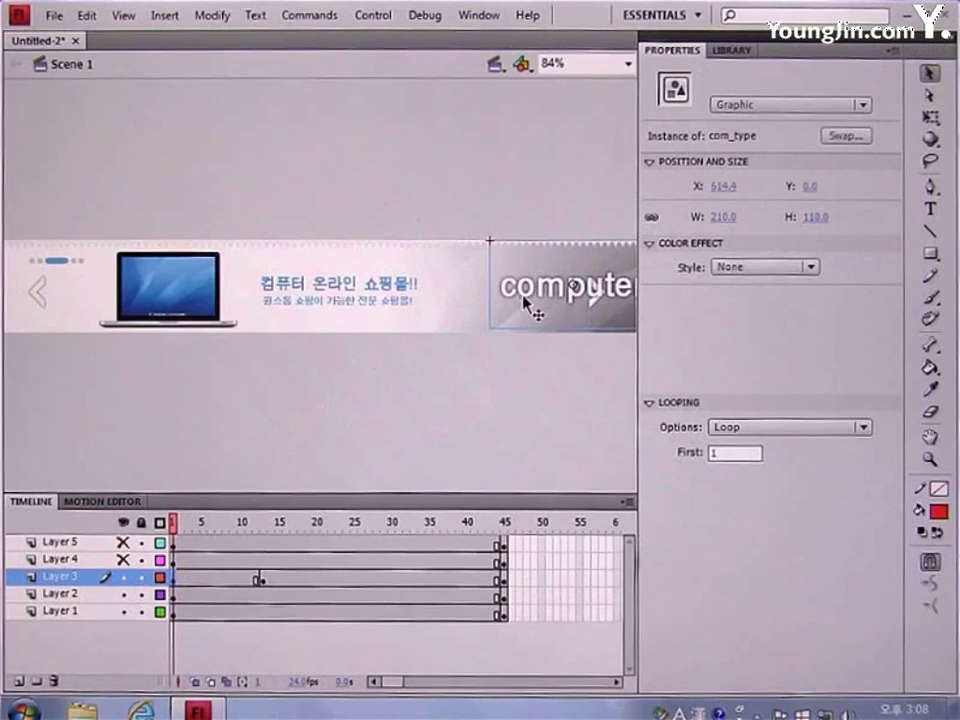
Step: Set the com_type instance in frame 1 to 0% alpha and create a classic tween between frames 1 and 13 of Layer 3
click(740, 270)
click(756, 375)
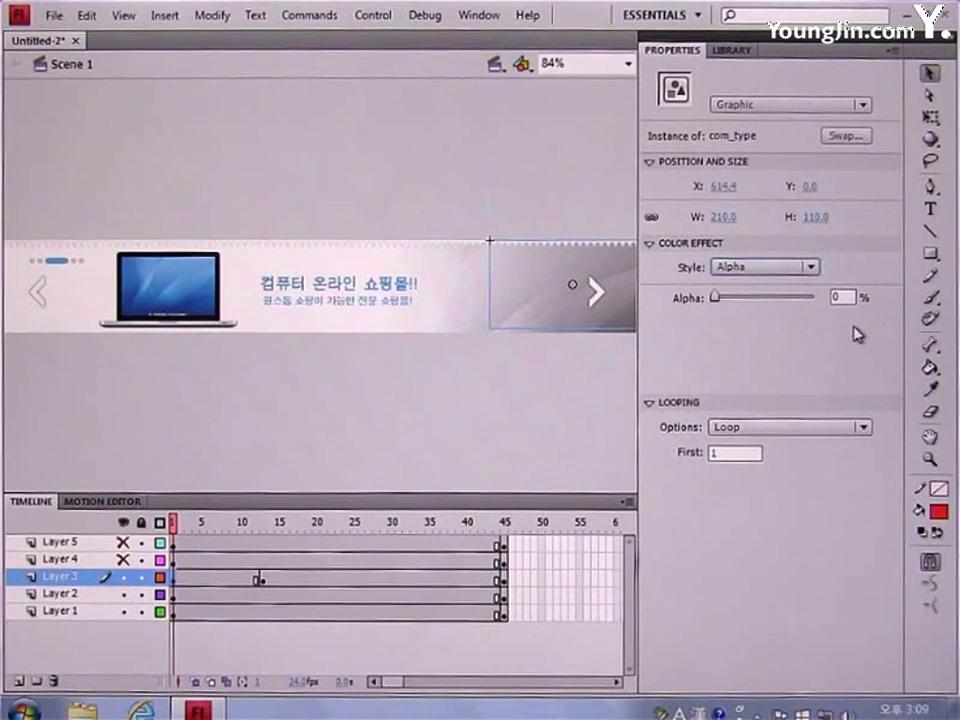
right_click(219, 587)
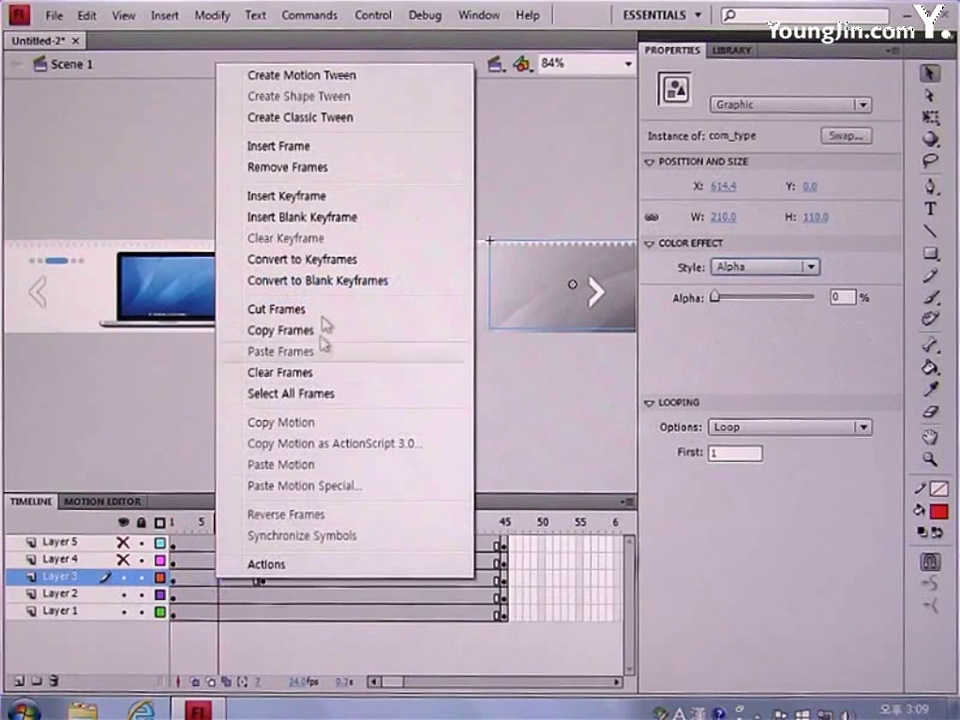
click(336, 119)
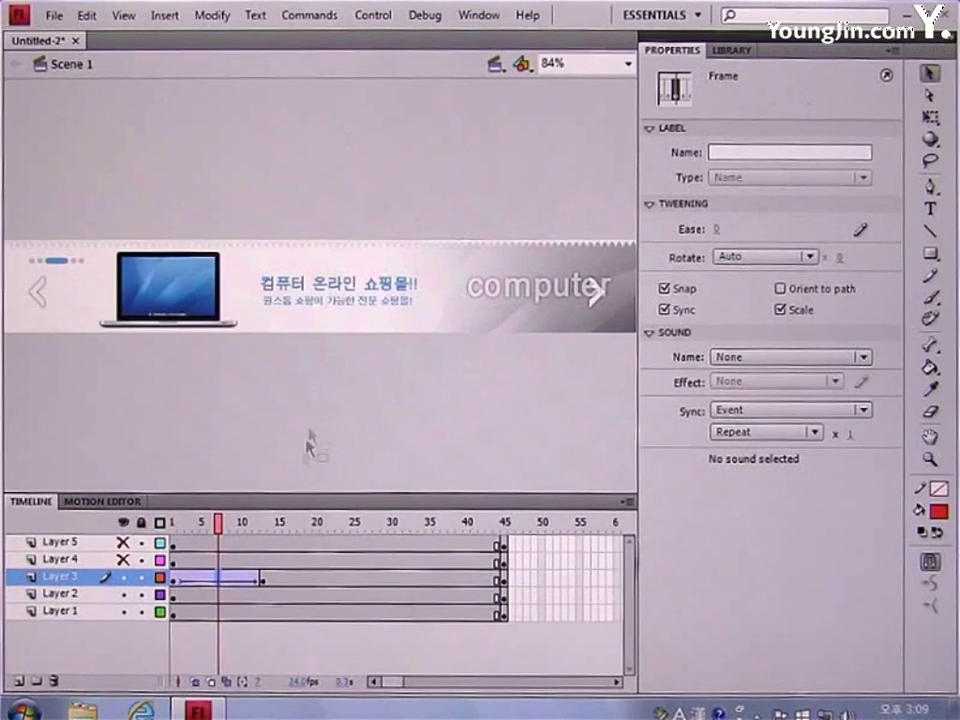
Step: Insert a keyframe at frame 15 of Layer 2 and set the com_img instance in frame 1 to 0% alpha
click(280, 598)
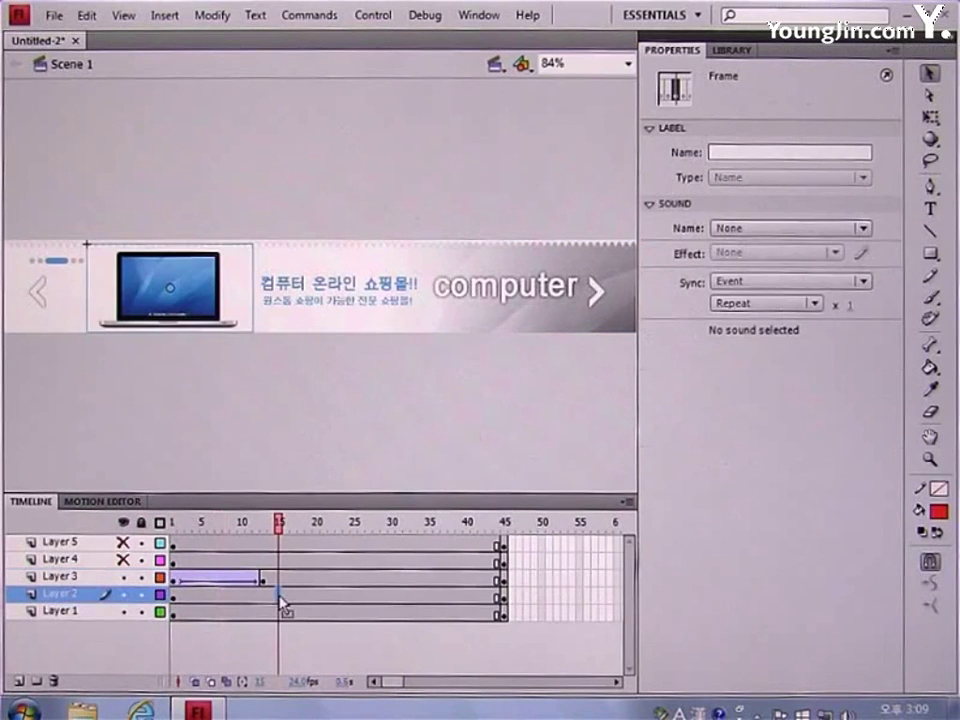
key(F6)
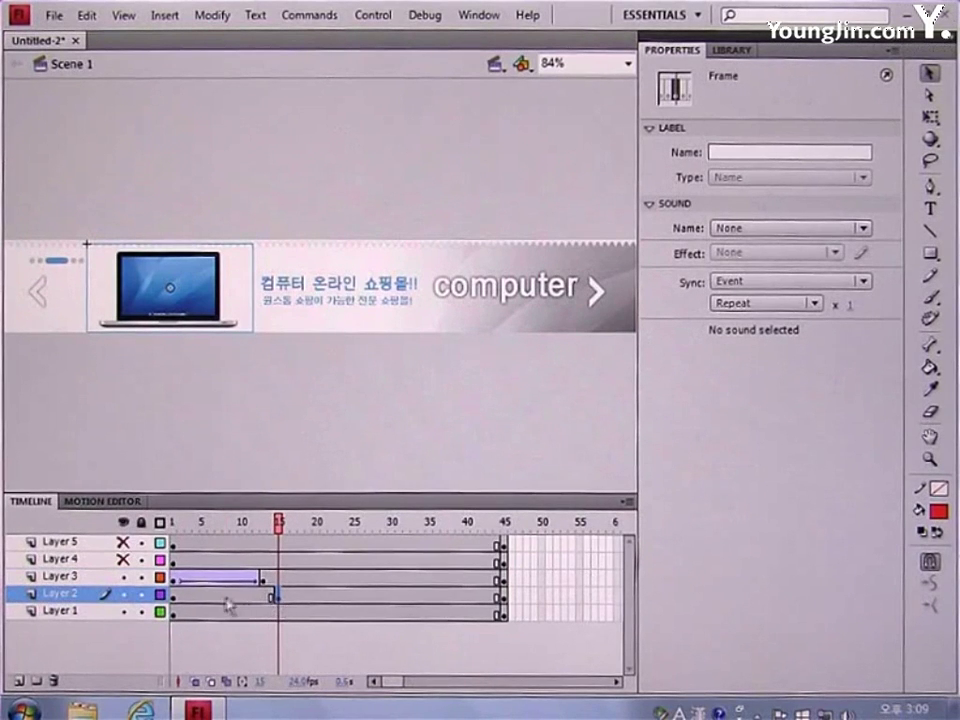
click(173, 598)
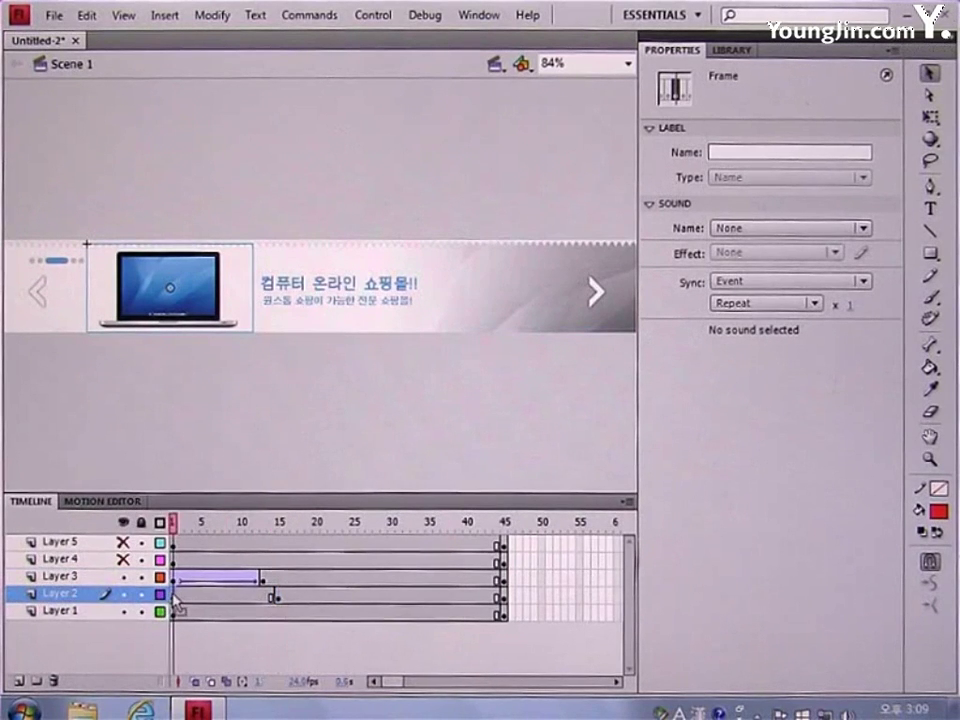
click(197, 318)
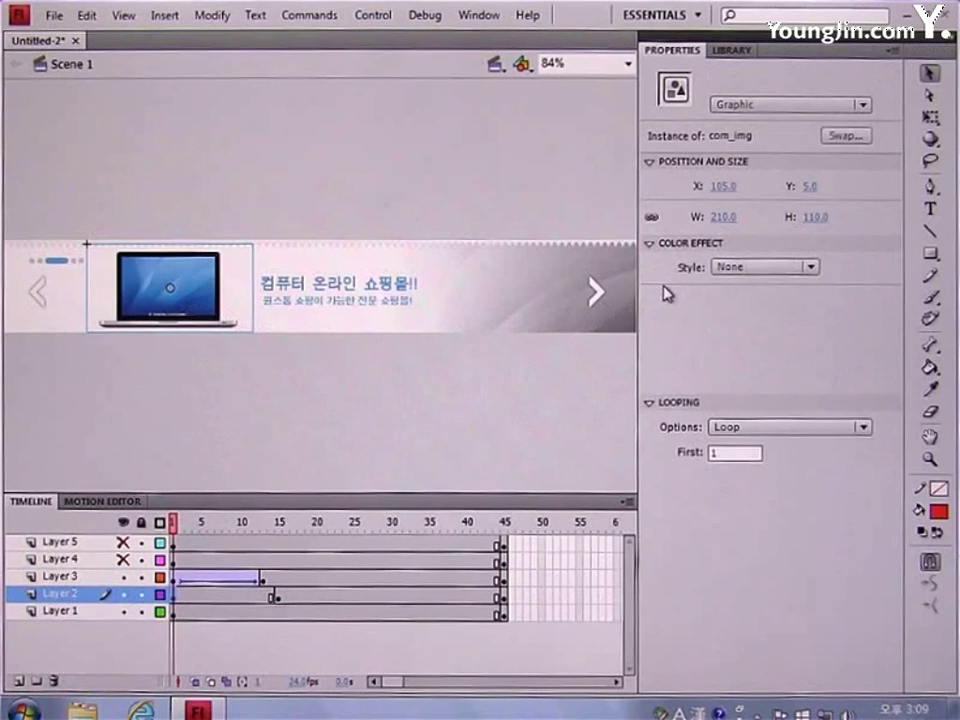
click(728, 268)
click(755, 372)
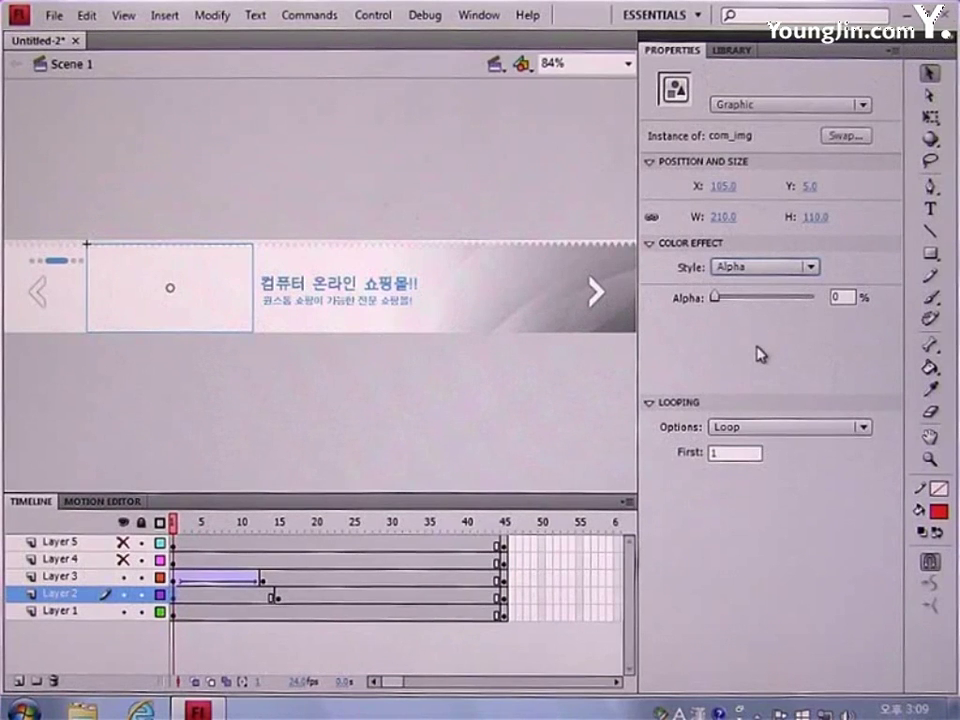
Step: Create a classic tween between frames 1 and 15 of Layer 2, and insert keyframes at frame 30 of Layers 2 and 3
right_click(235, 600)
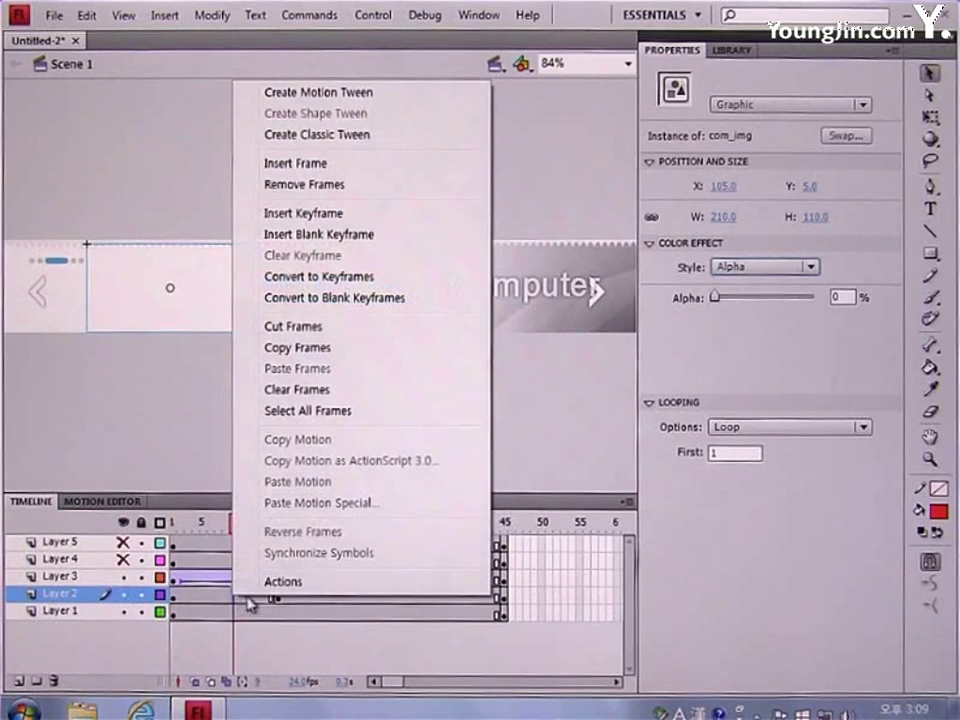
click(294, 135)
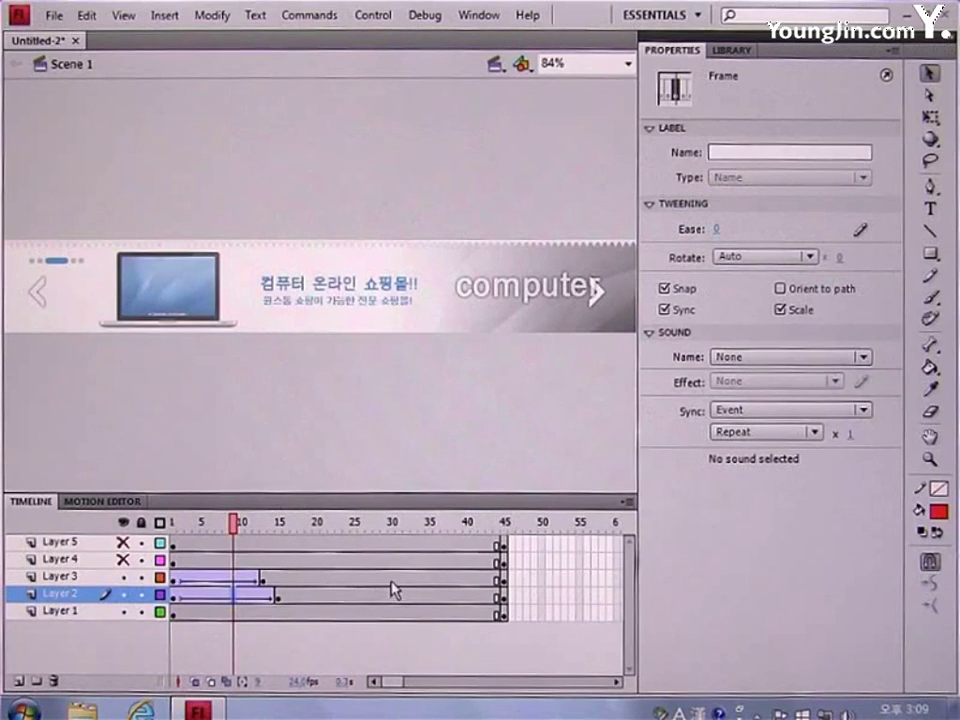
drag(392, 579, 393, 600)
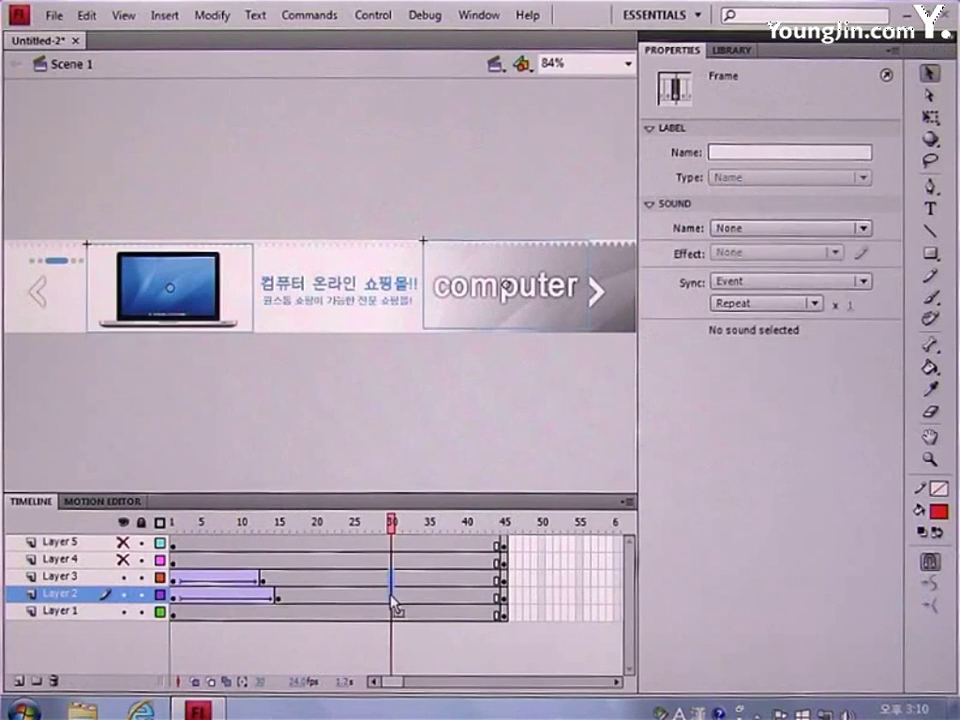
key(F6)
Step: Set the com_img instance in frame 45 of Layer 2 to 0% alpha
click(505, 600)
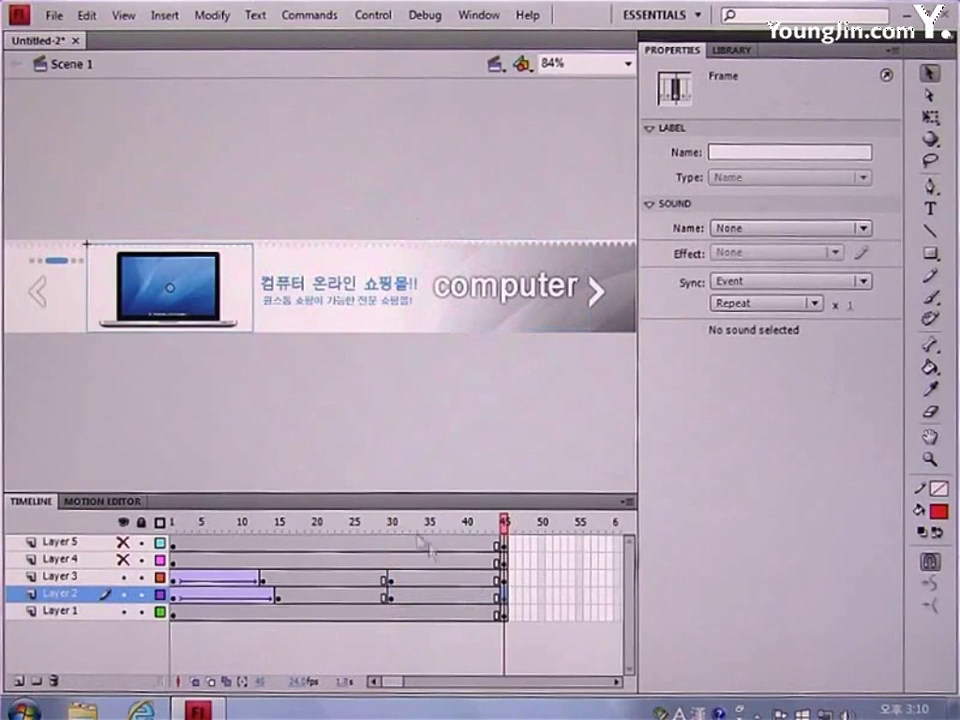
click(193, 294)
click(730, 267)
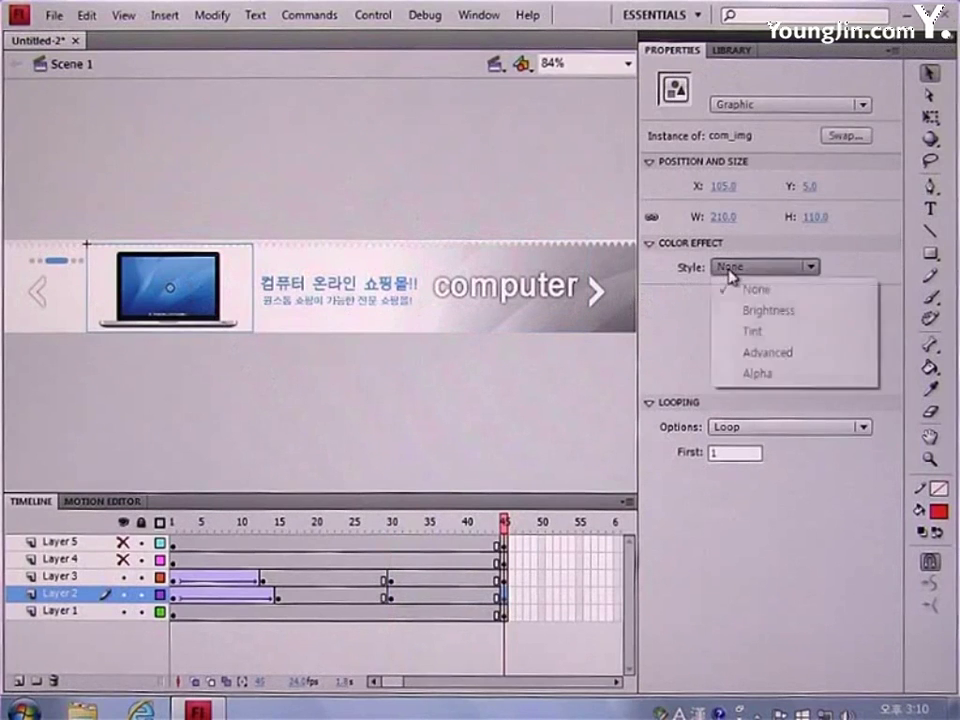
click(755, 374)
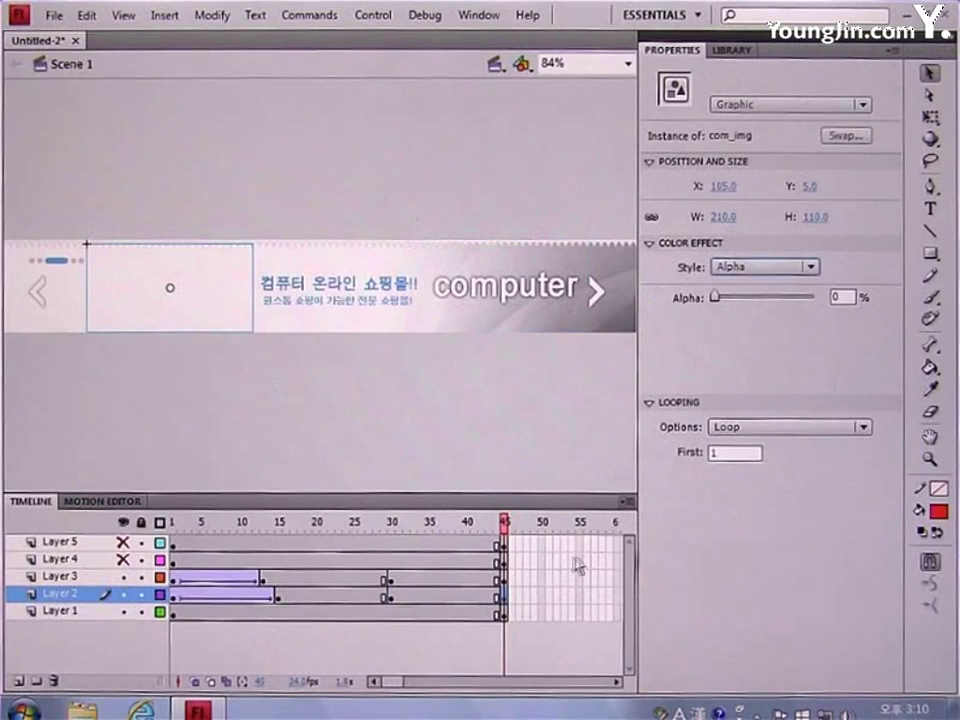
Step: Set the com_type instance in frame 45 of Layer 3 to 0% alpha
click(505, 580)
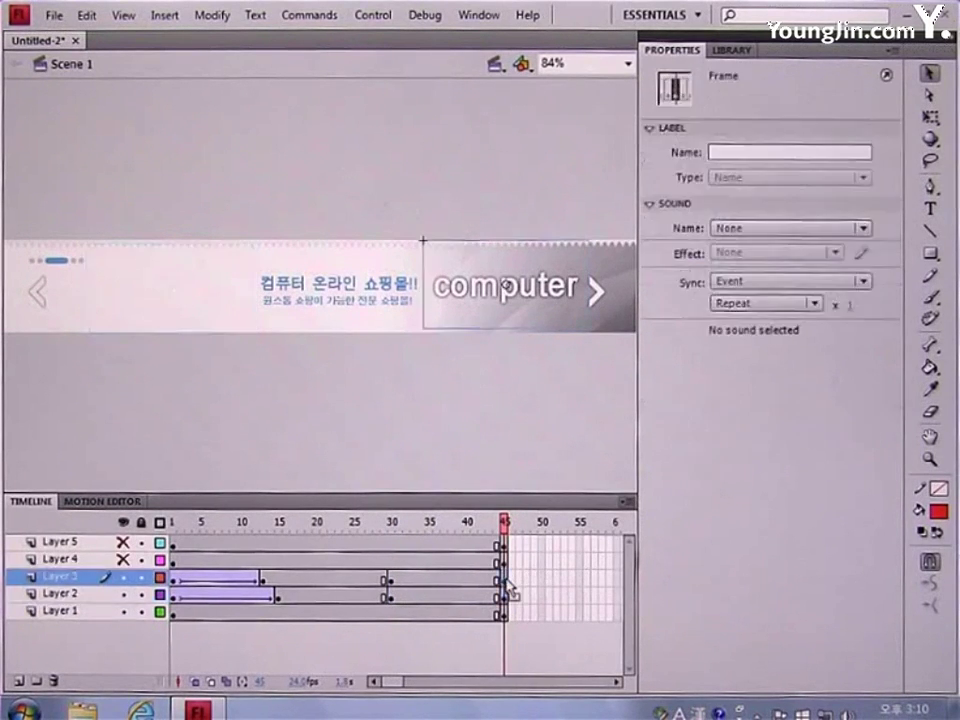
click(527, 291)
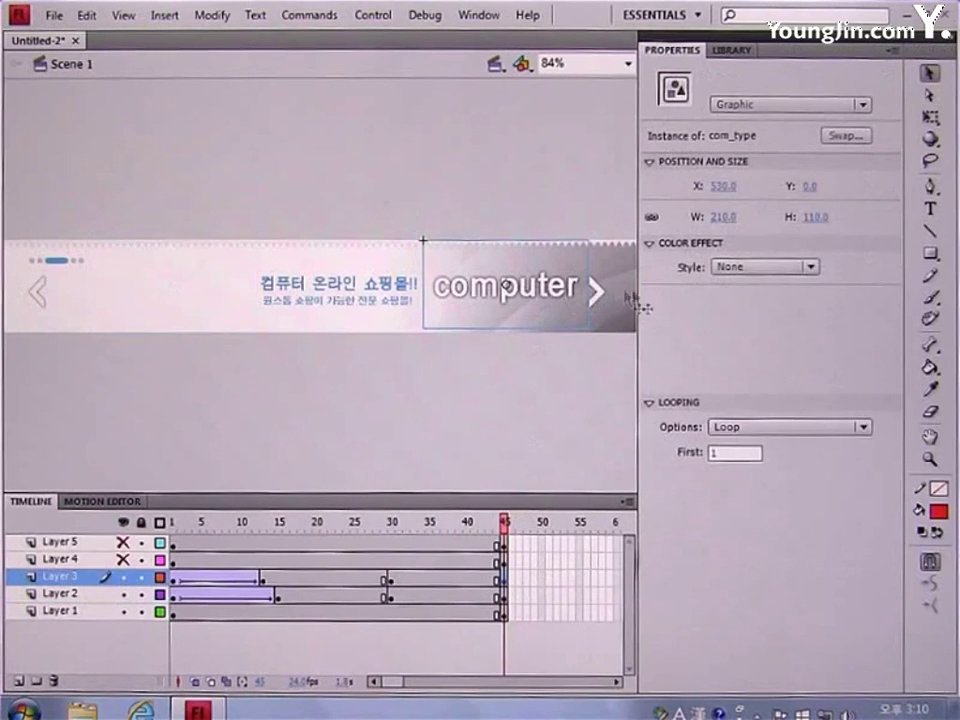
click(746, 267)
click(756, 374)
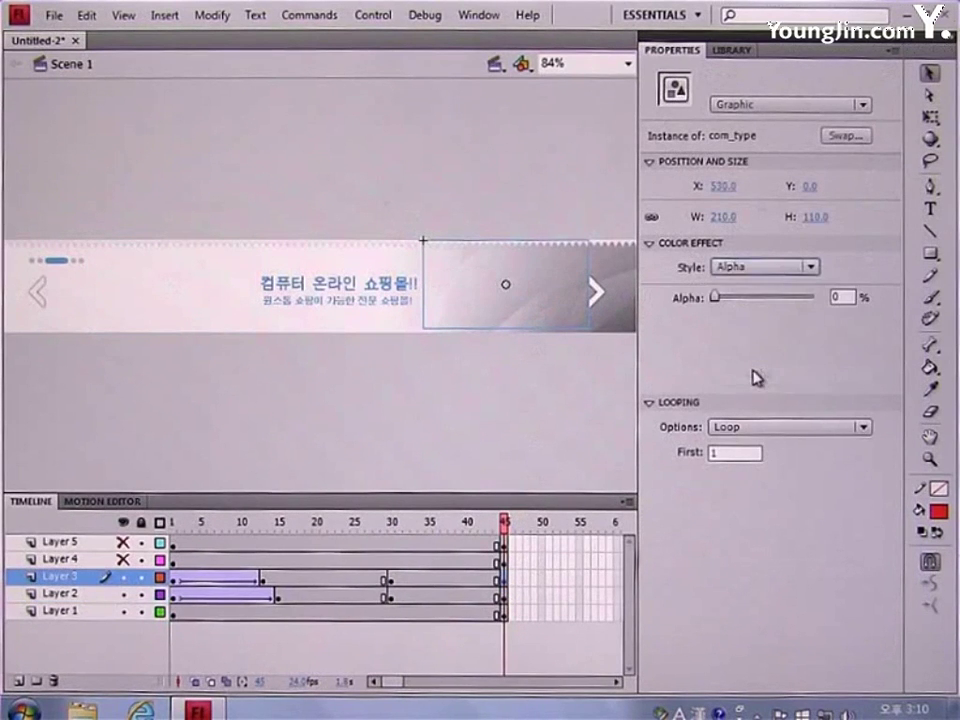
Step: Create classic tweens between frames 30 and 45 on Layers 2 and 3 together
click(453, 590)
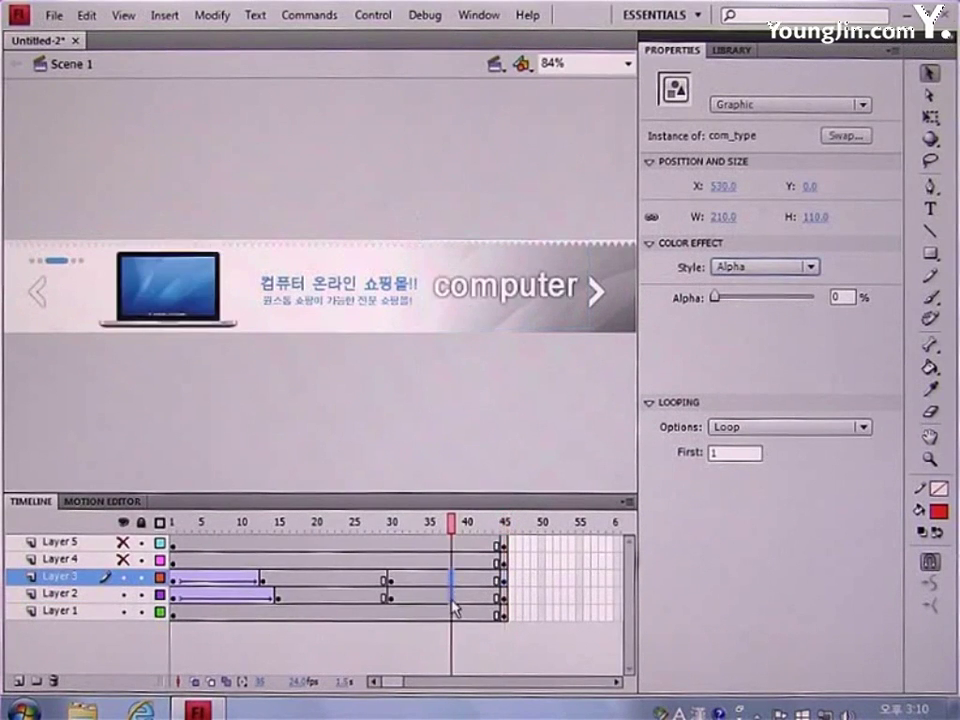
right_click(453, 592)
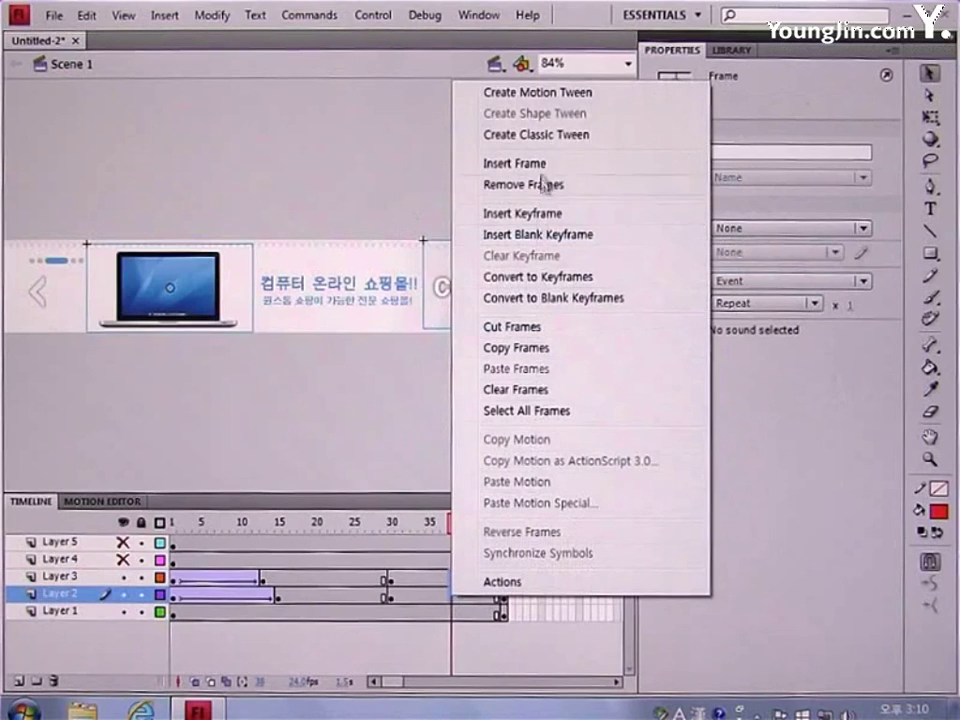
click(545, 136)
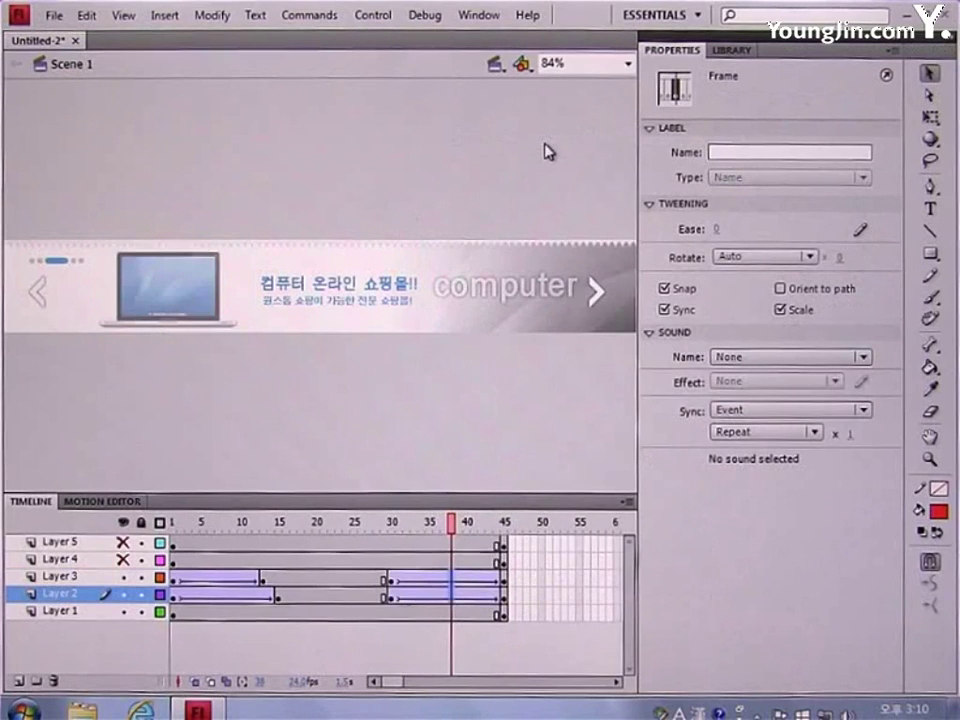
Step: Show Layer 4 and insert a keyframe at its frame 15
click(123, 559)
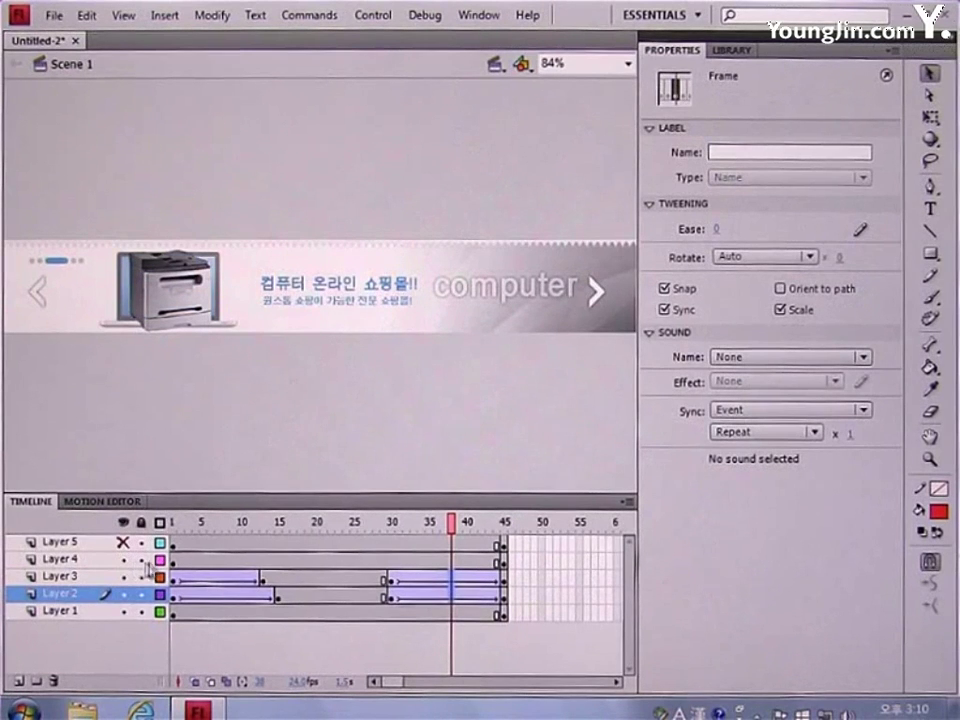
click(278, 560)
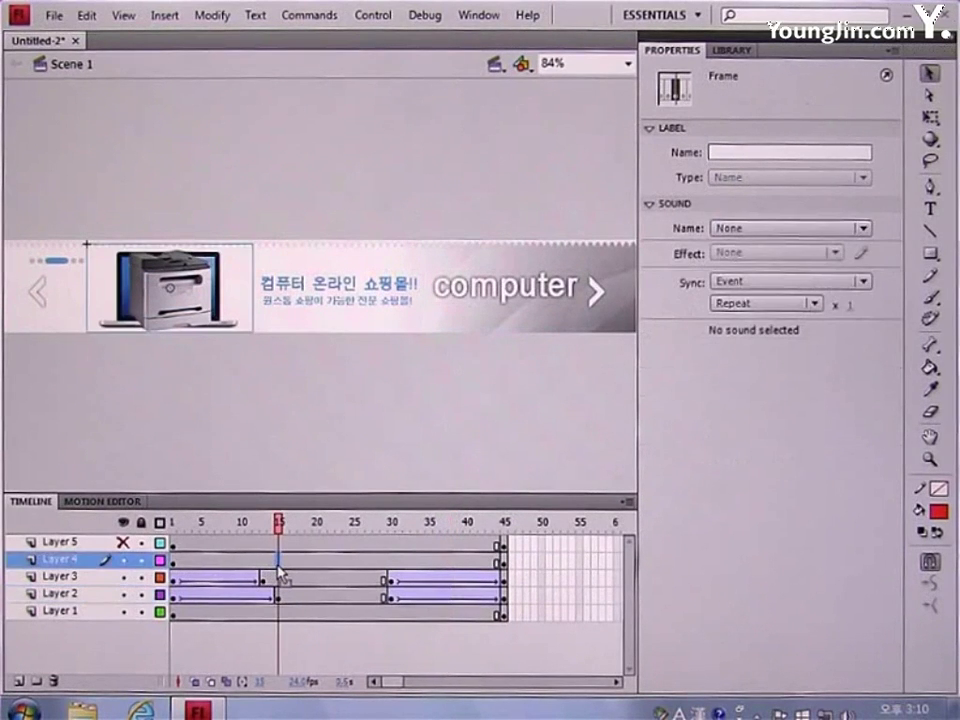
key(F6)
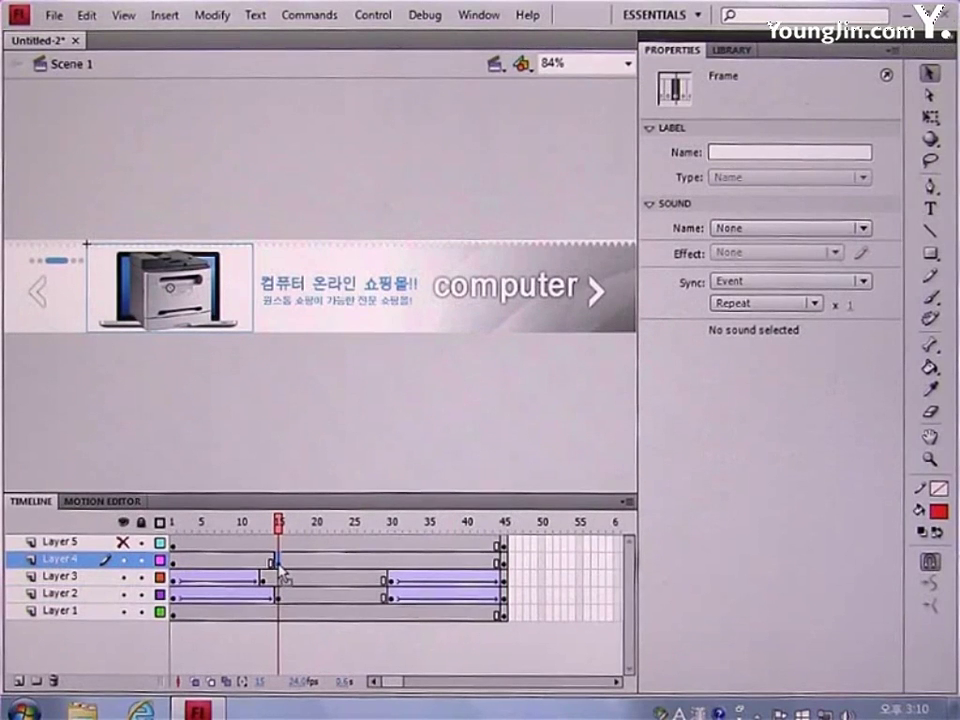
Step: Set the pri_img instance in frame 15 to 0% alpha and create a classic tween between frames 1 and 15 of Layer 4
click(203, 327)
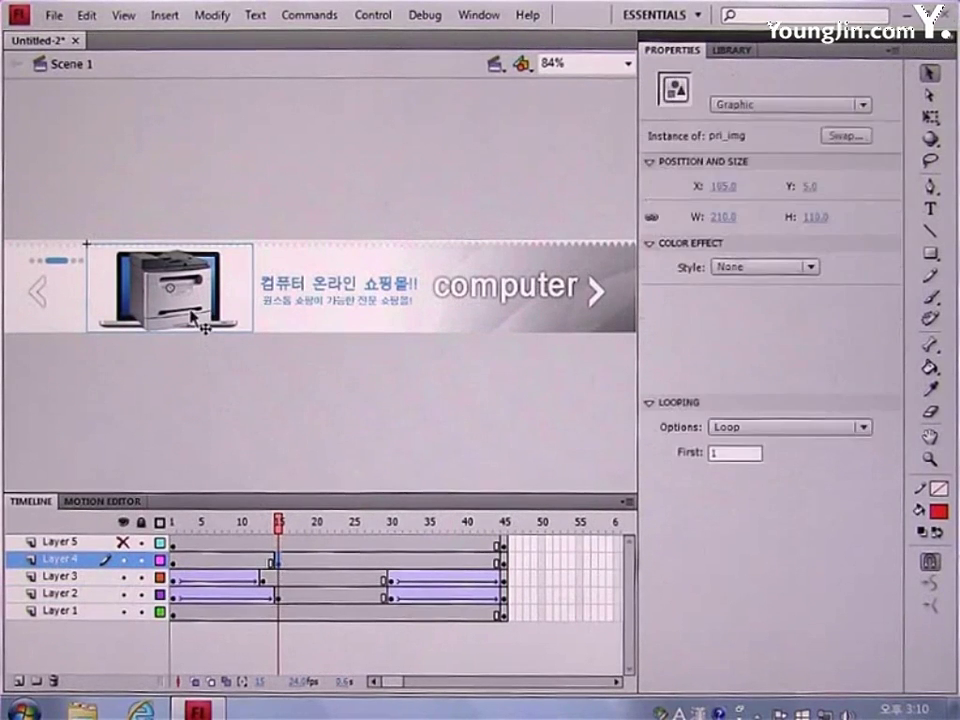
click(762, 266)
click(756, 375)
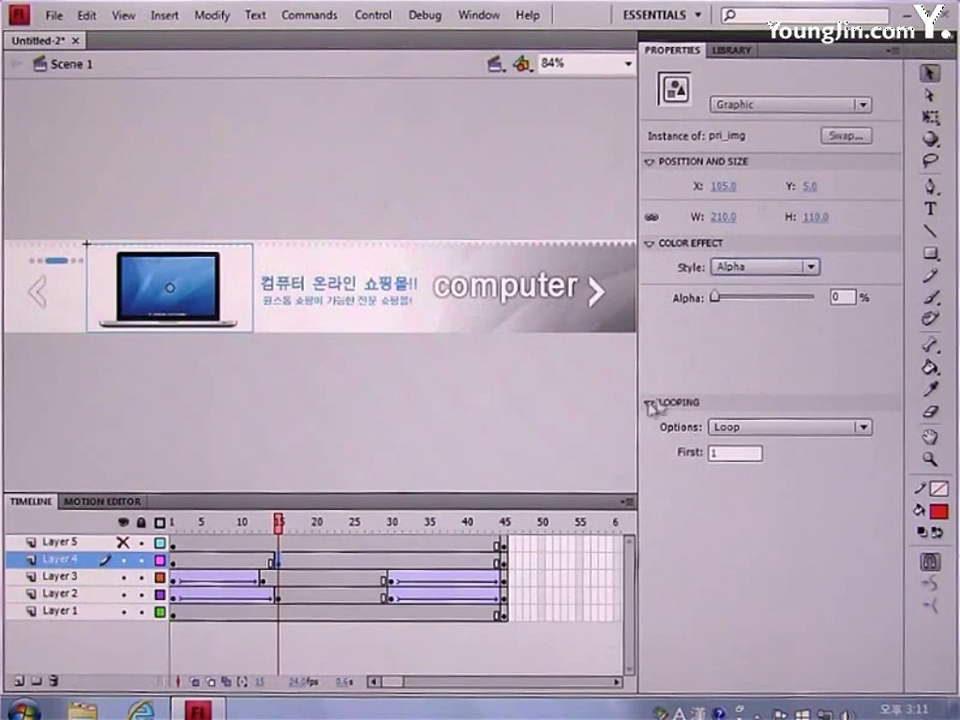
right_click(240, 570)
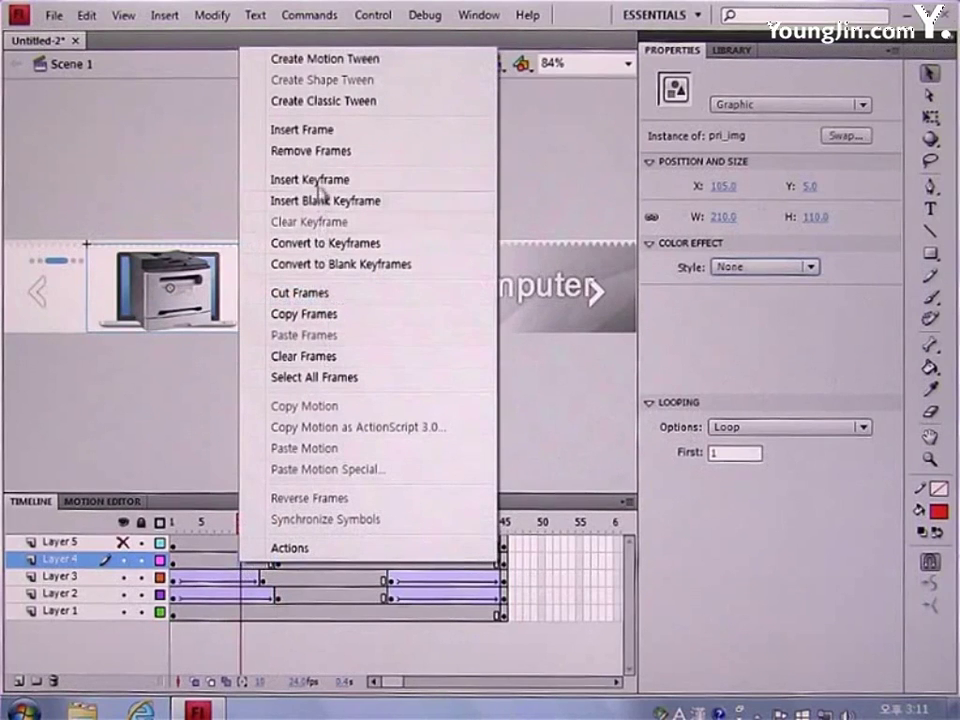
click(258, 101)
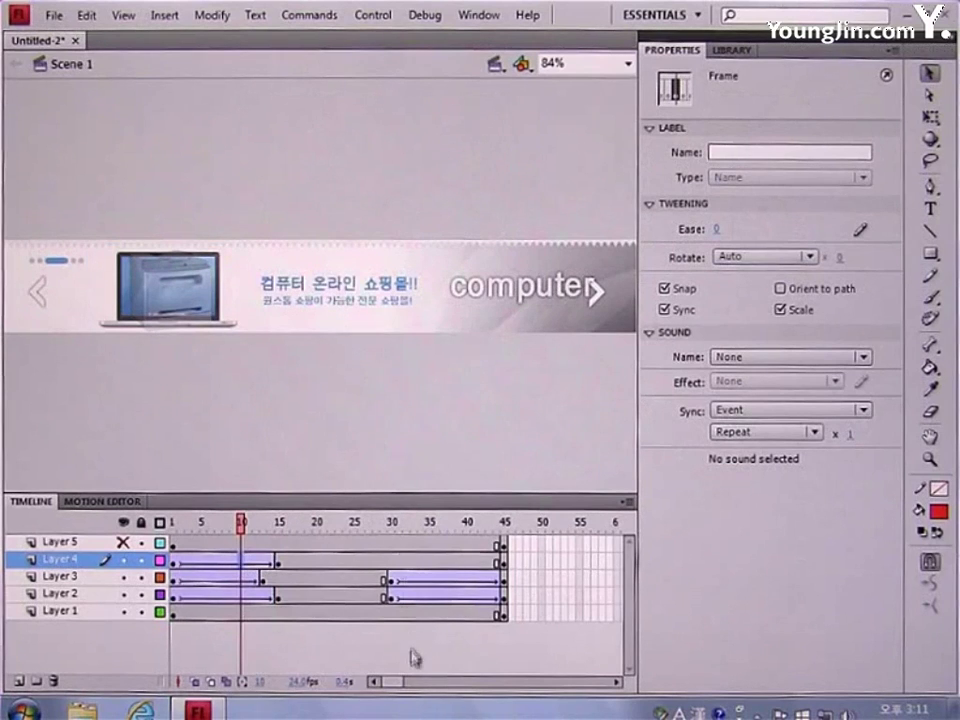
Step: Extend Layers 1, 4 and 5 by inserting keyframes at frame 60
drag(395, 682, 425, 689)
click(541, 611)
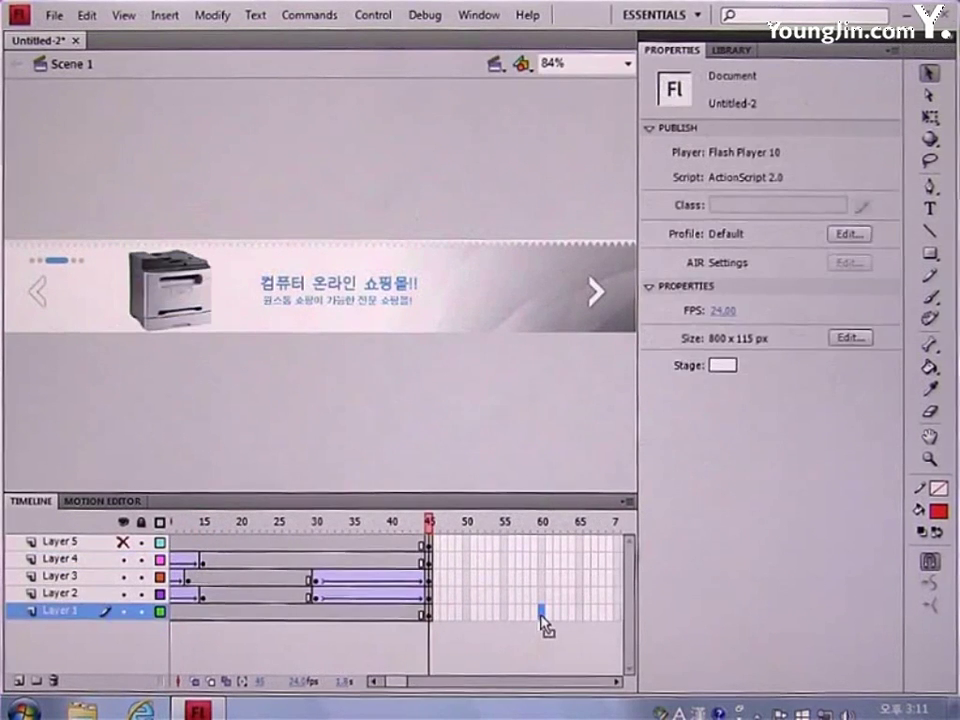
key(F5)
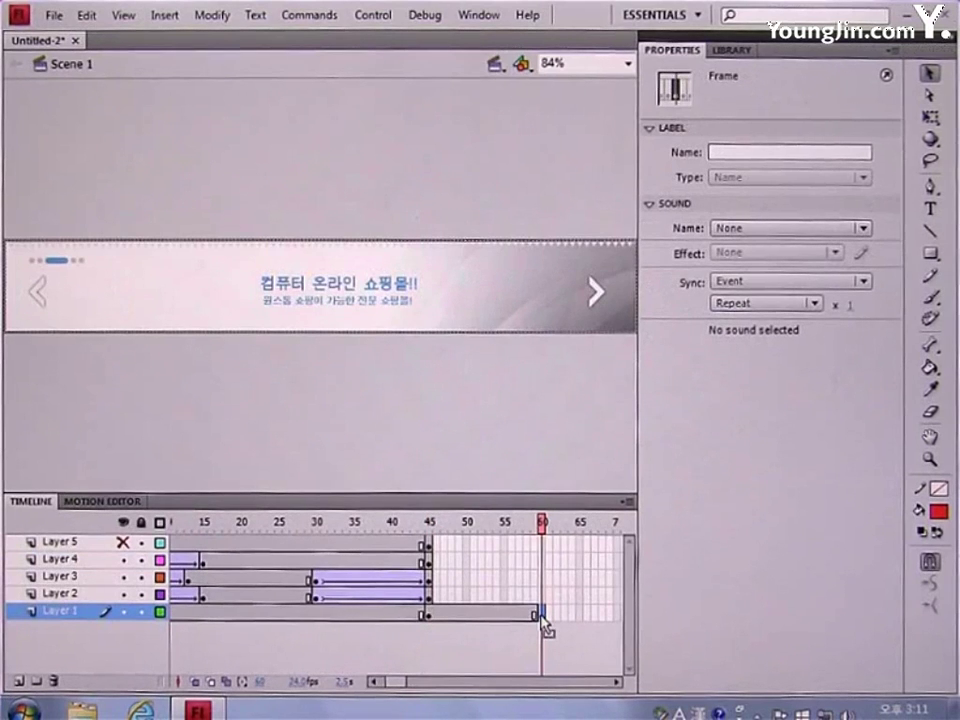
click(542, 559)
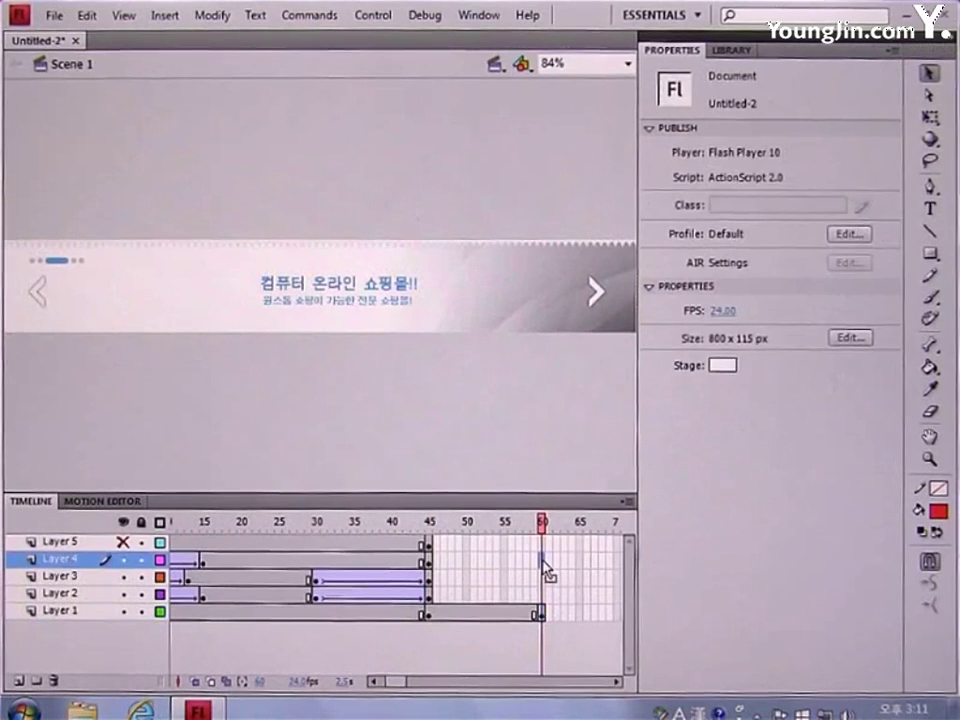
key(F5)
click(542, 542)
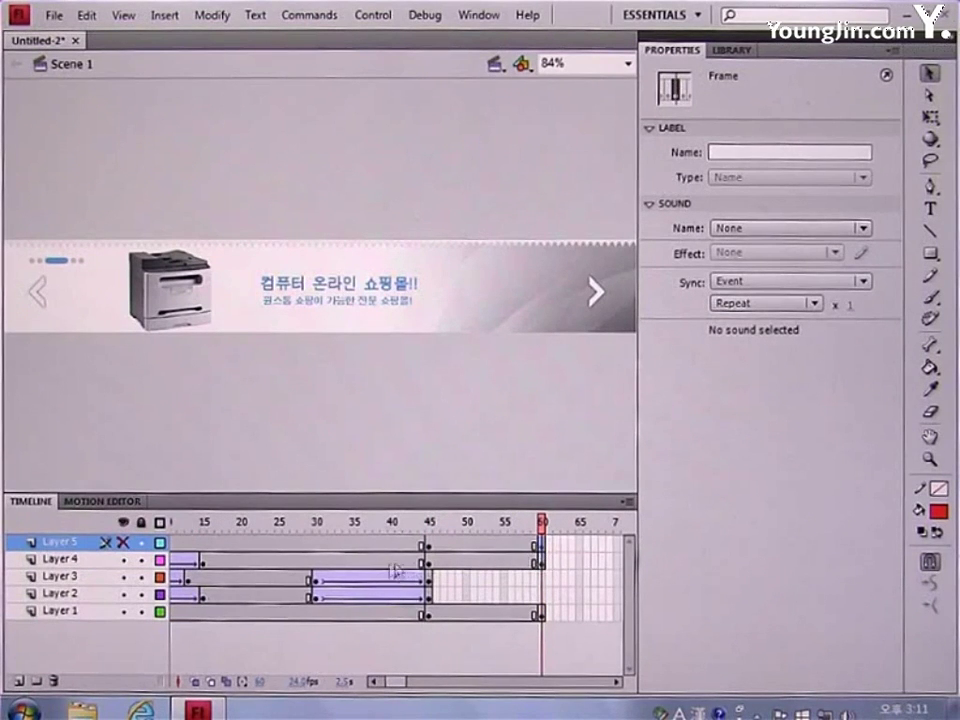
Step: Insert a keyframe at frame 30 of Layer 4 and create a classic tween between frames 30 and 45
click(317, 561)
key(F6)
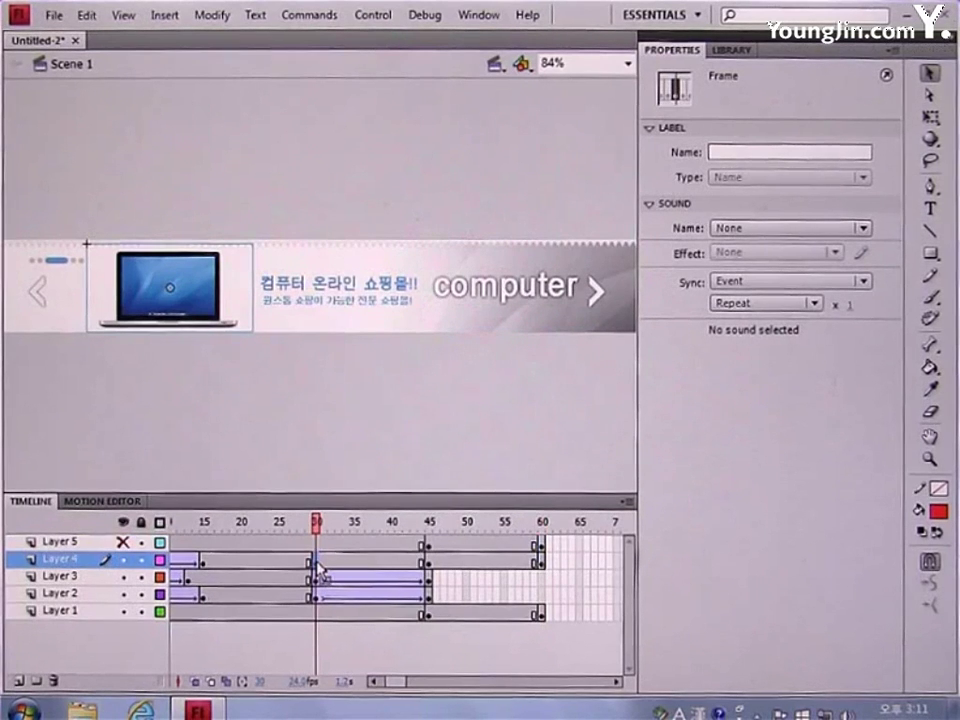
right_click(378, 572)
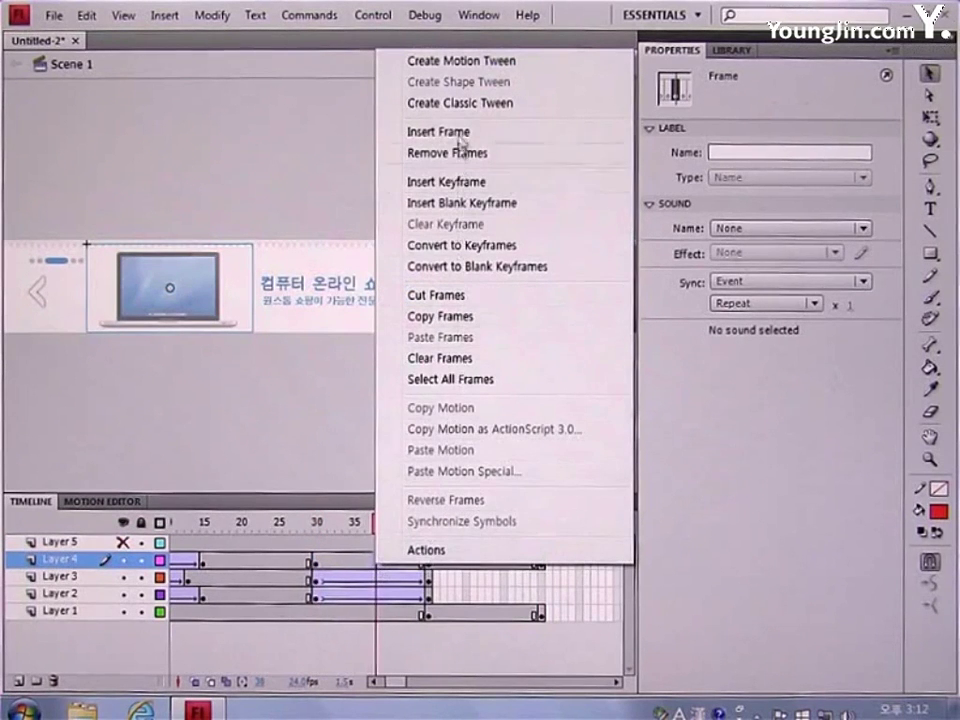
click(438, 103)
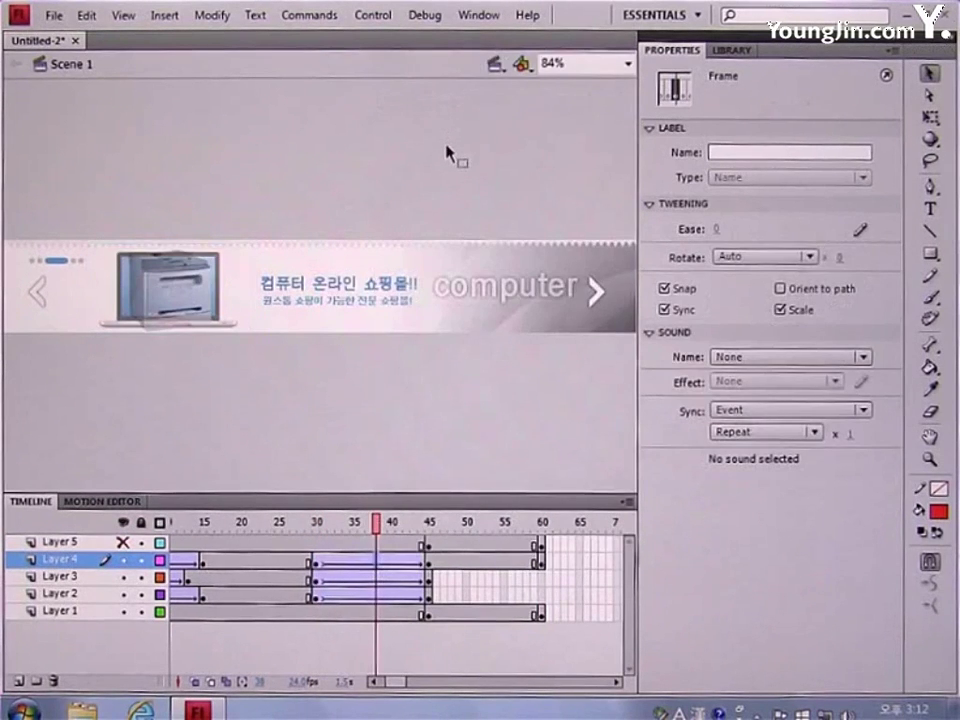
Step: Show Layer 5 and insert a keyframe at its frame 30
drag(403, 684, 394, 688)
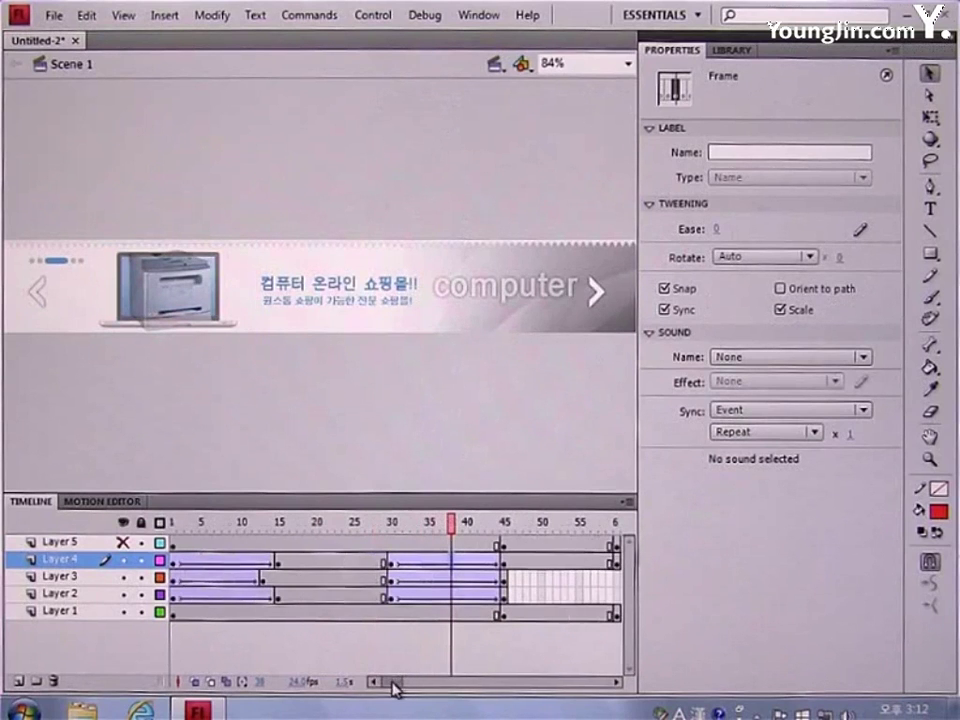
click(123, 542)
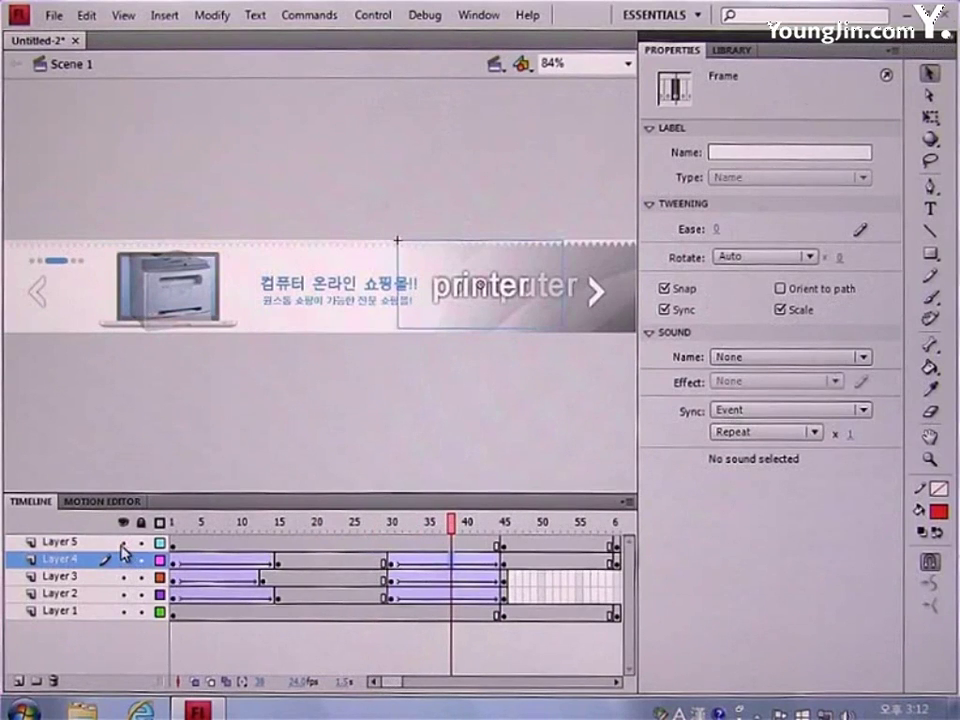
click(391, 545)
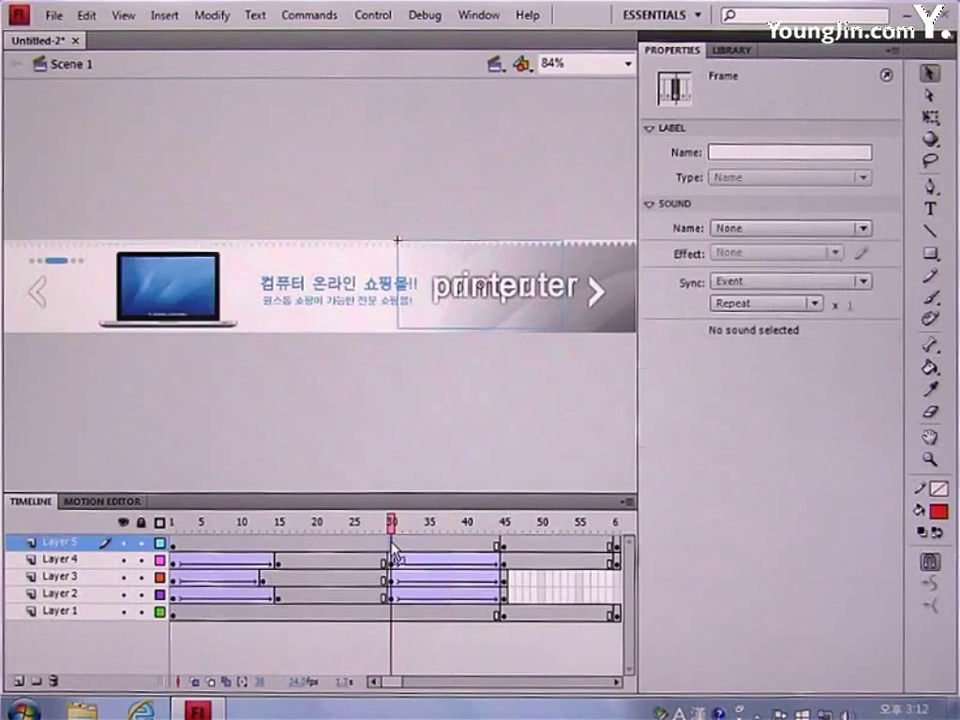
key(F6)
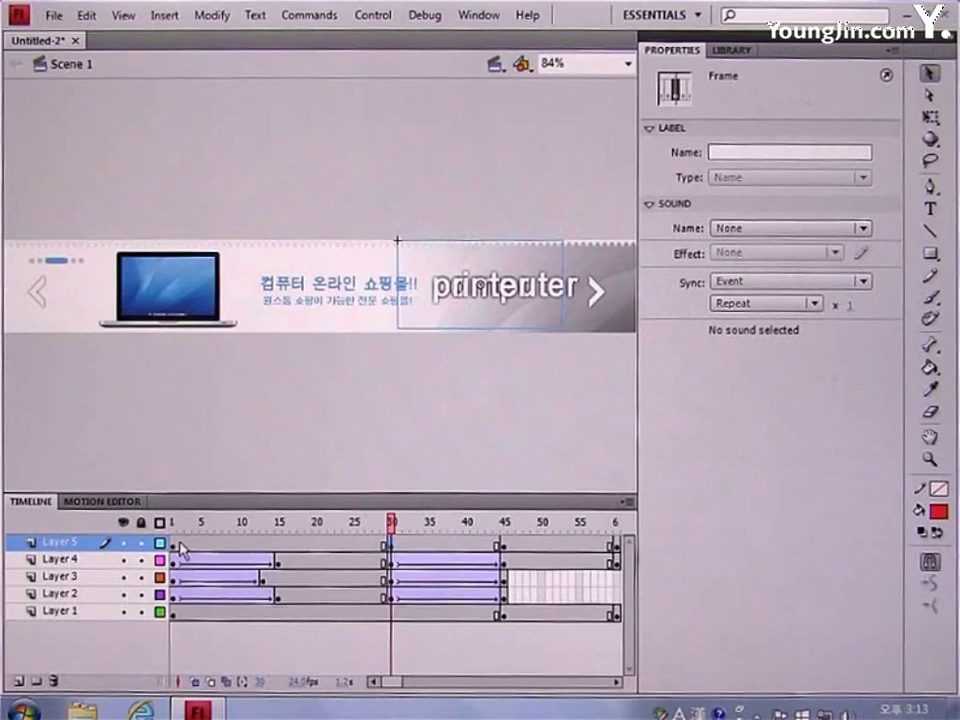
Step: Move the pri_type instance in frame 30 of Layer 5 right to about X 583.5 and set its frame 1 instance to 0% alpha
drag(176, 549, 384, 551)
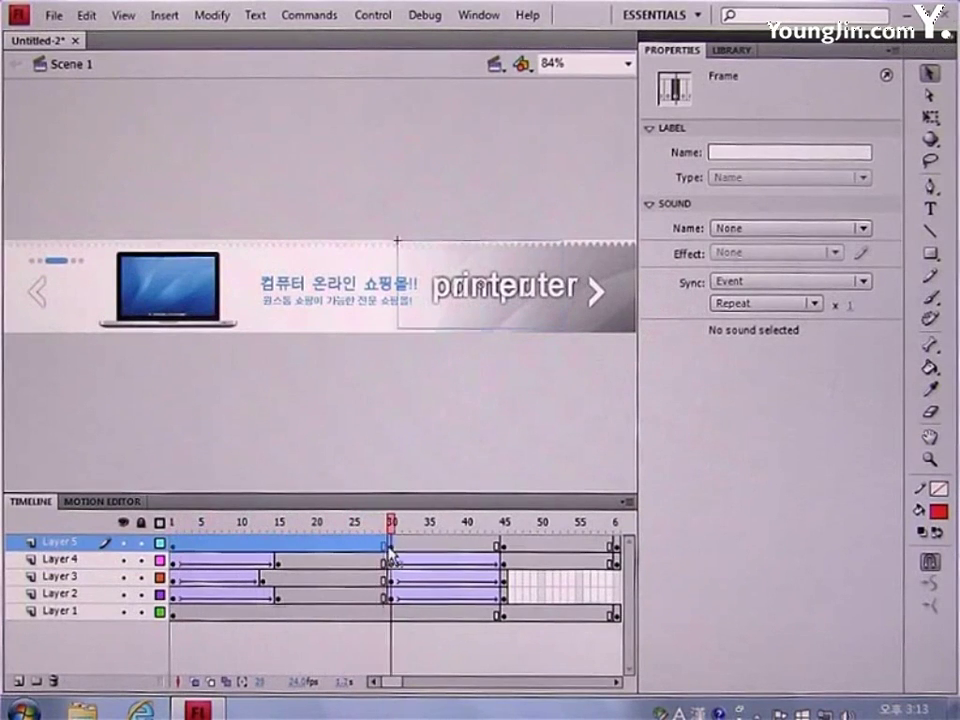
drag(439, 302, 508, 306)
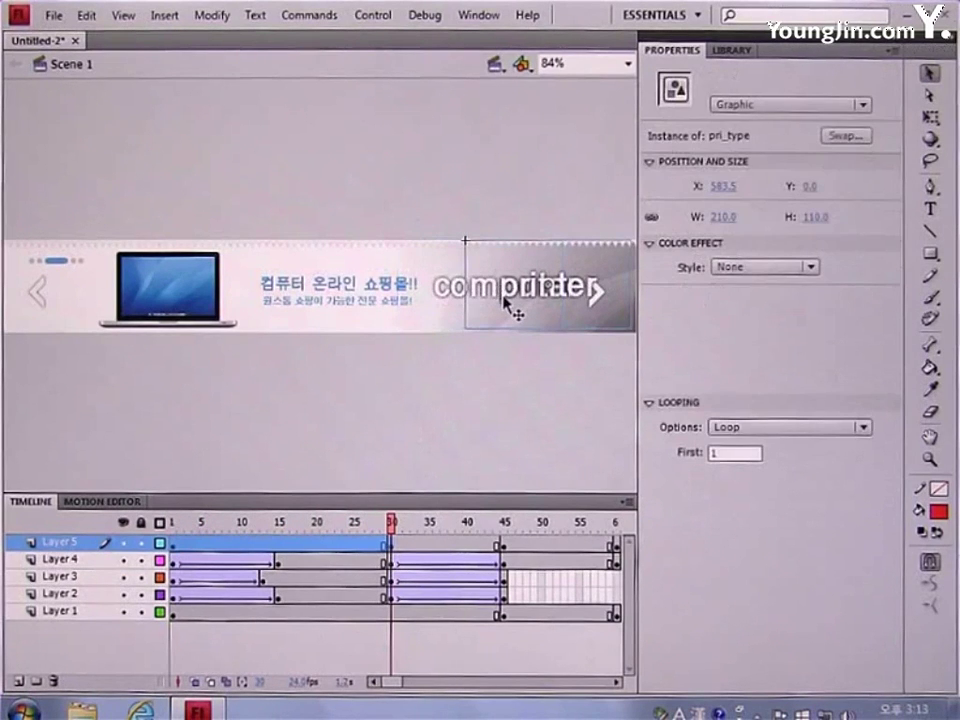
click(174, 548)
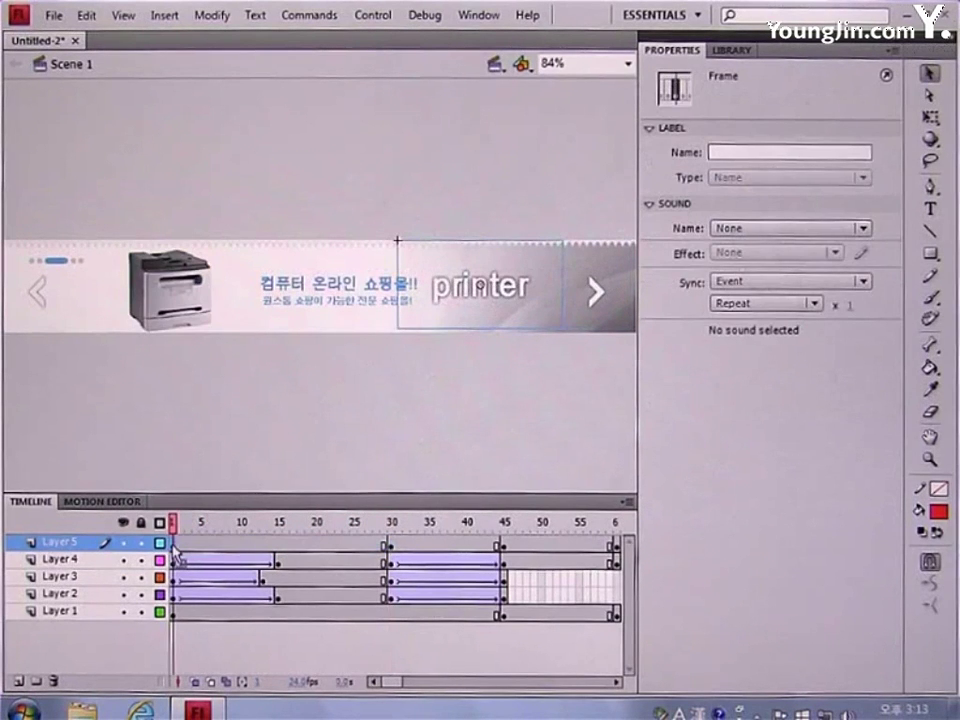
click(450, 308)
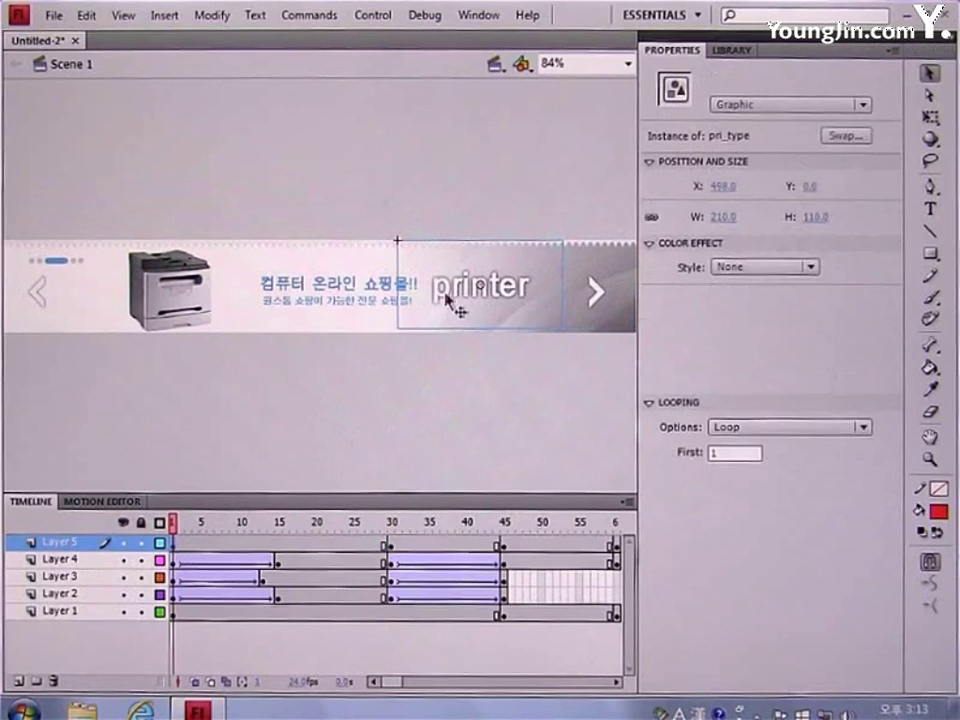
click(750, 267)
click(760, 377)
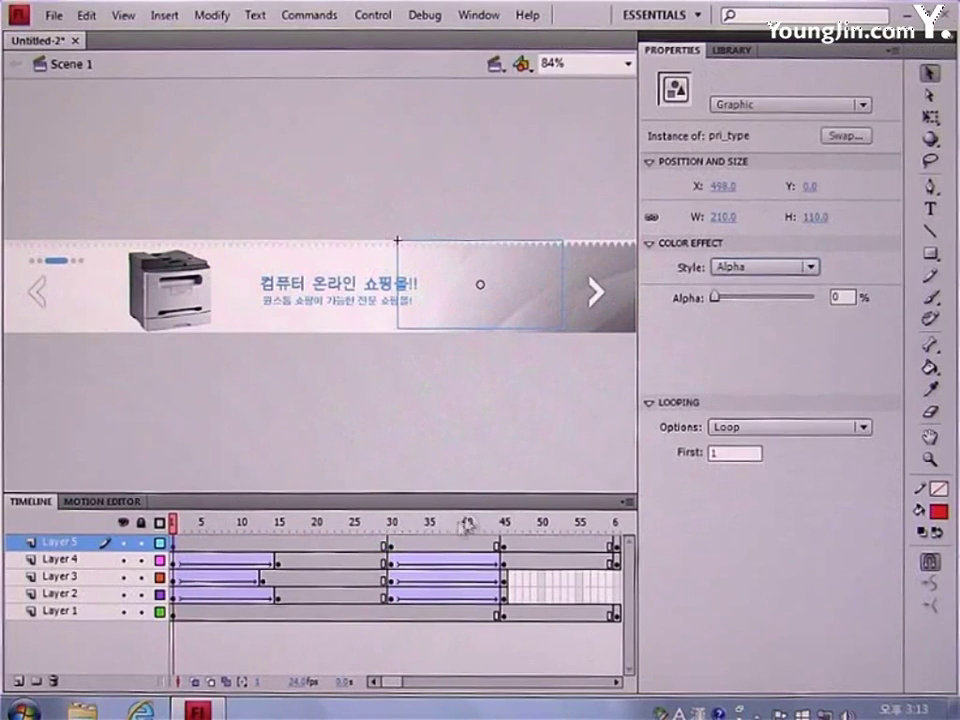
Step: Set the pri_type instance in frame 30 of Layer 5 to 0% alpha and create a classic tween between frames 30 and 45
click(391, 546)
click(531, 300)
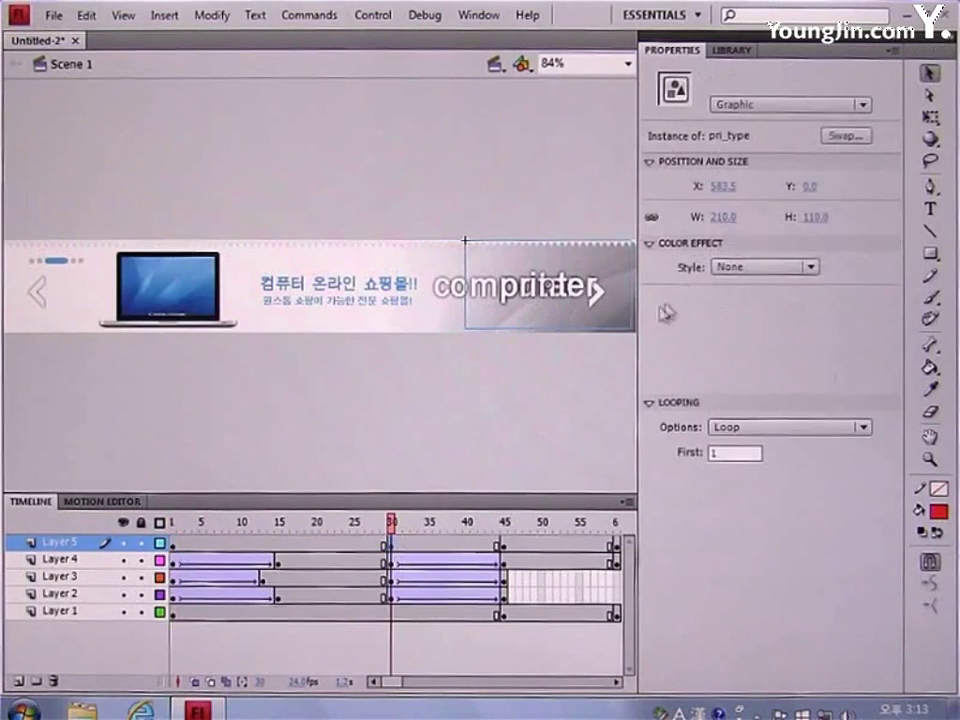
click(731, 267)
click(750, 374)
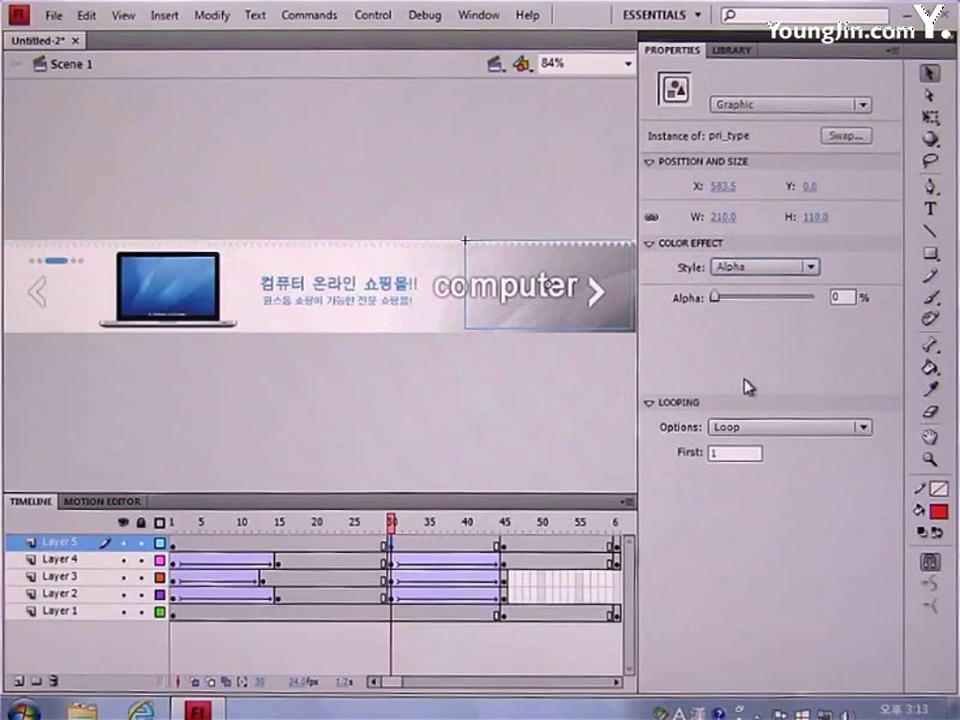
right_click(449, 551)
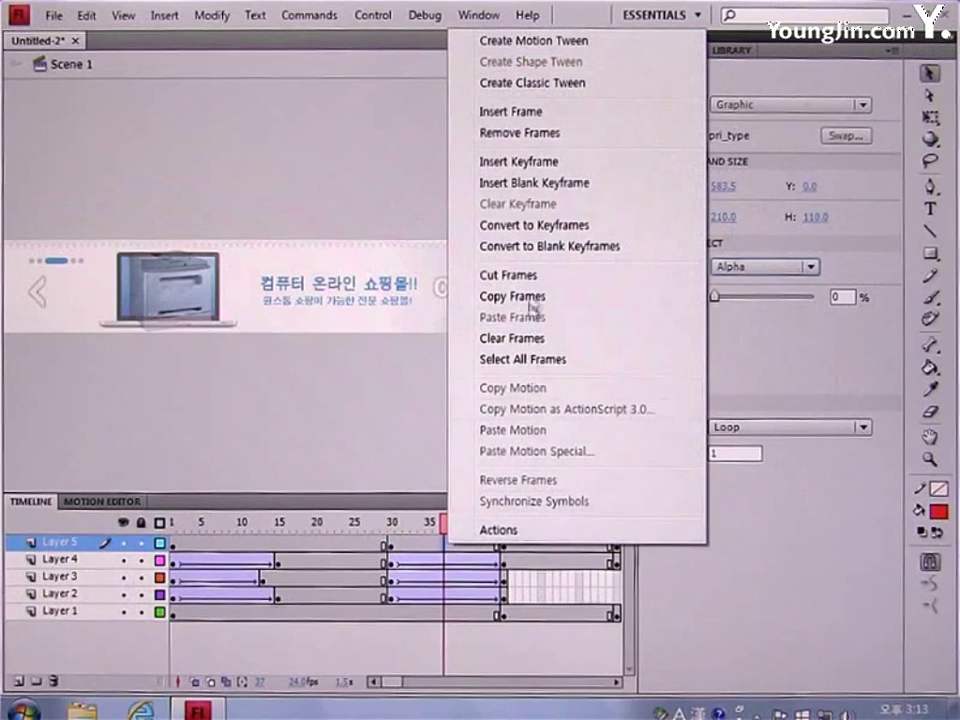
click(540, 90)
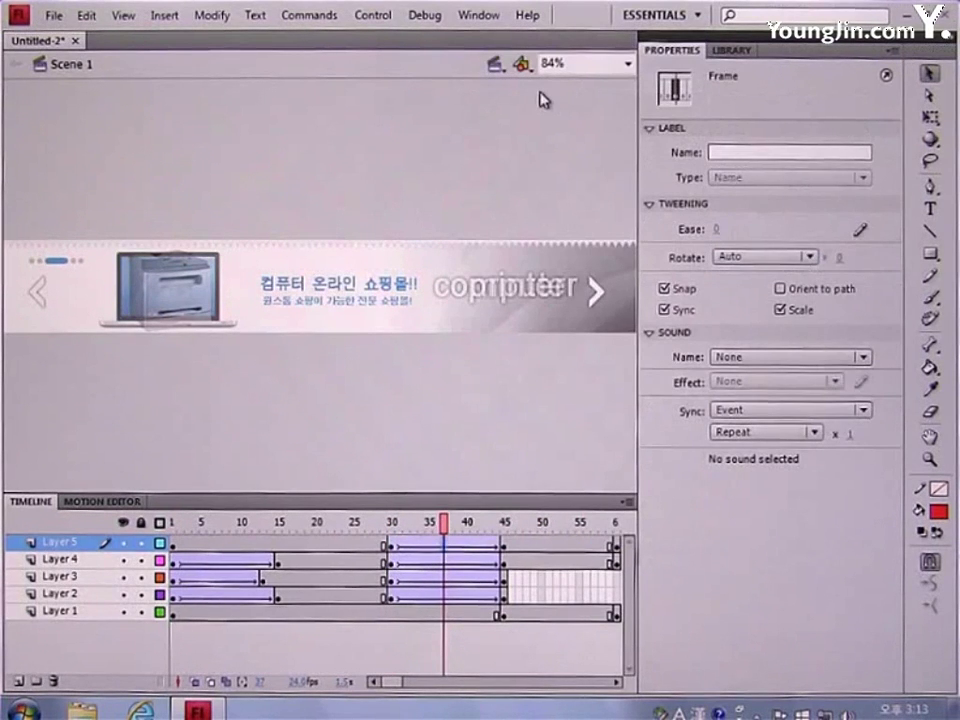
Step: Save the document as main.fla in the 작업 folder and test the movie
click(54, 15)
click(100, 176)
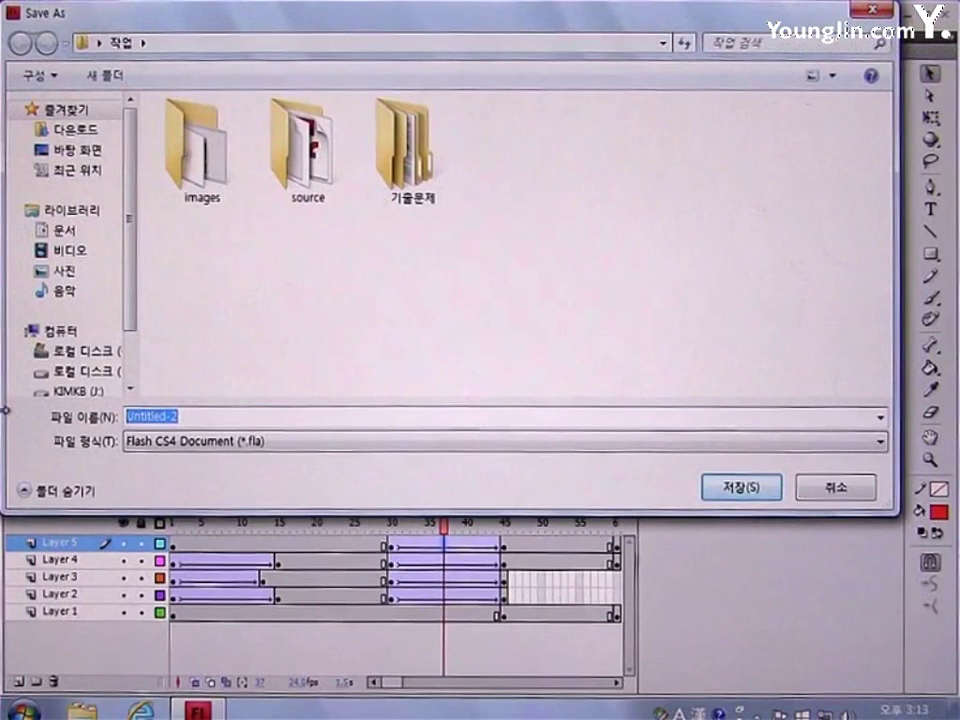
text(main.)
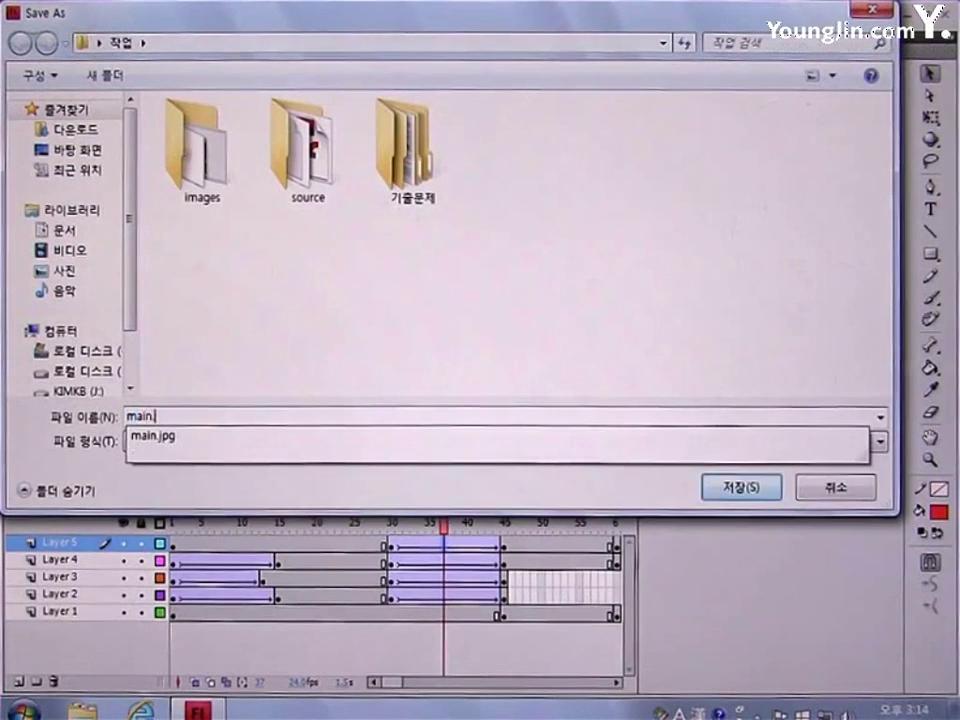
text(f)
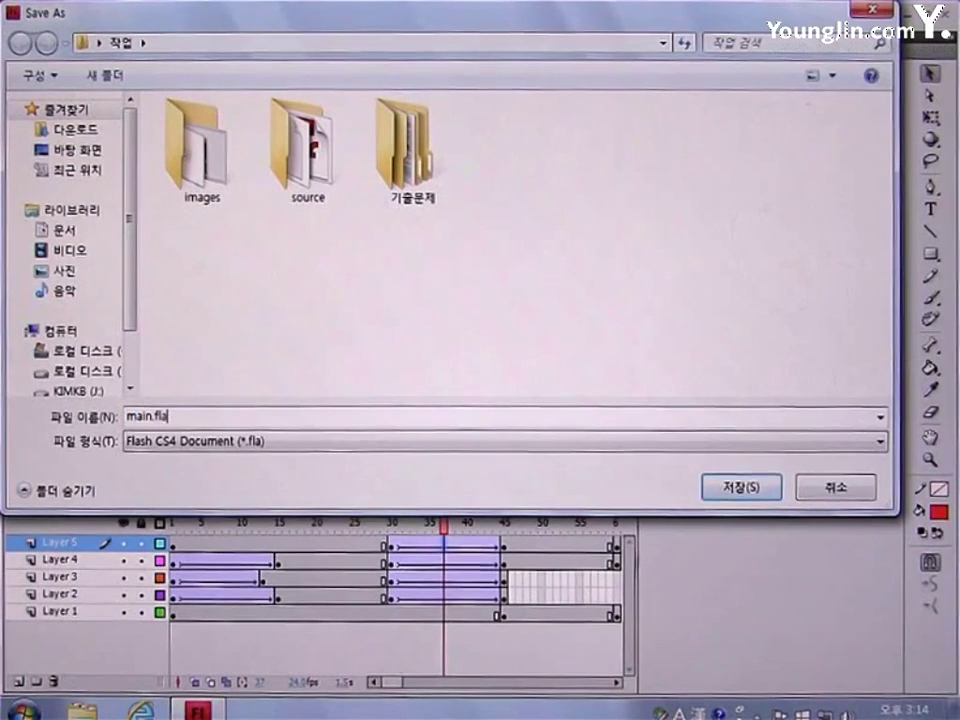
text(la)
key(Return)
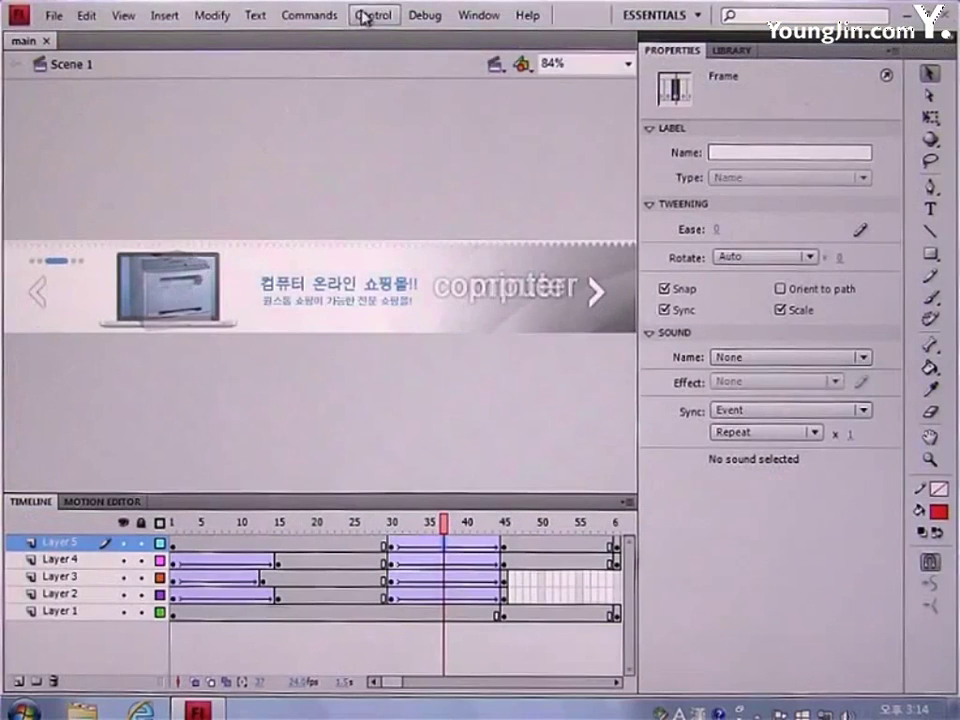
click(365, 18)
click(400, 159)
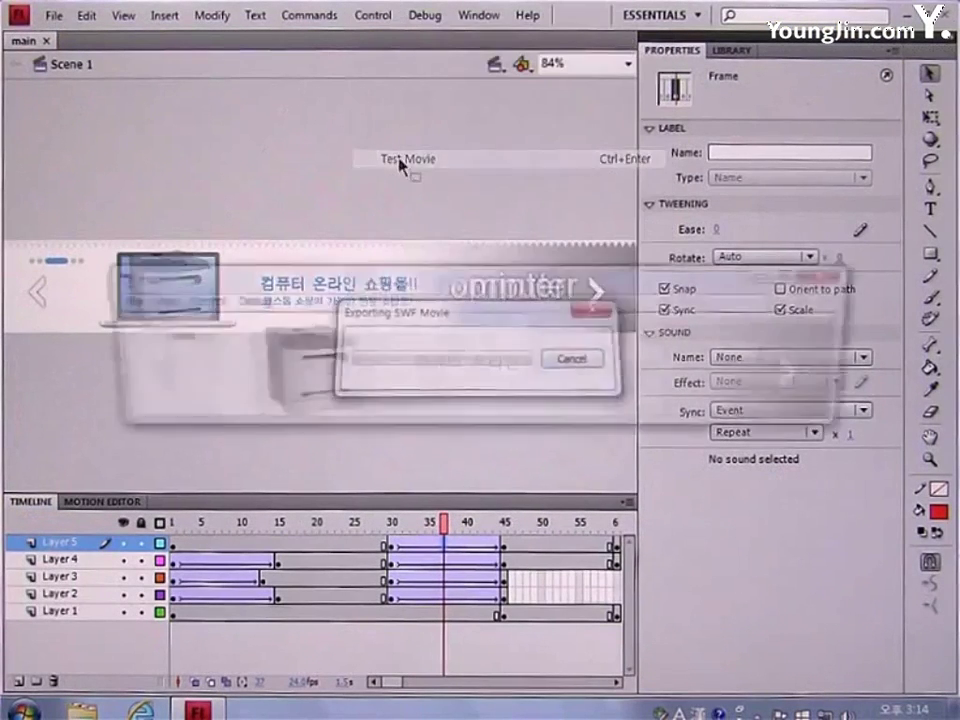